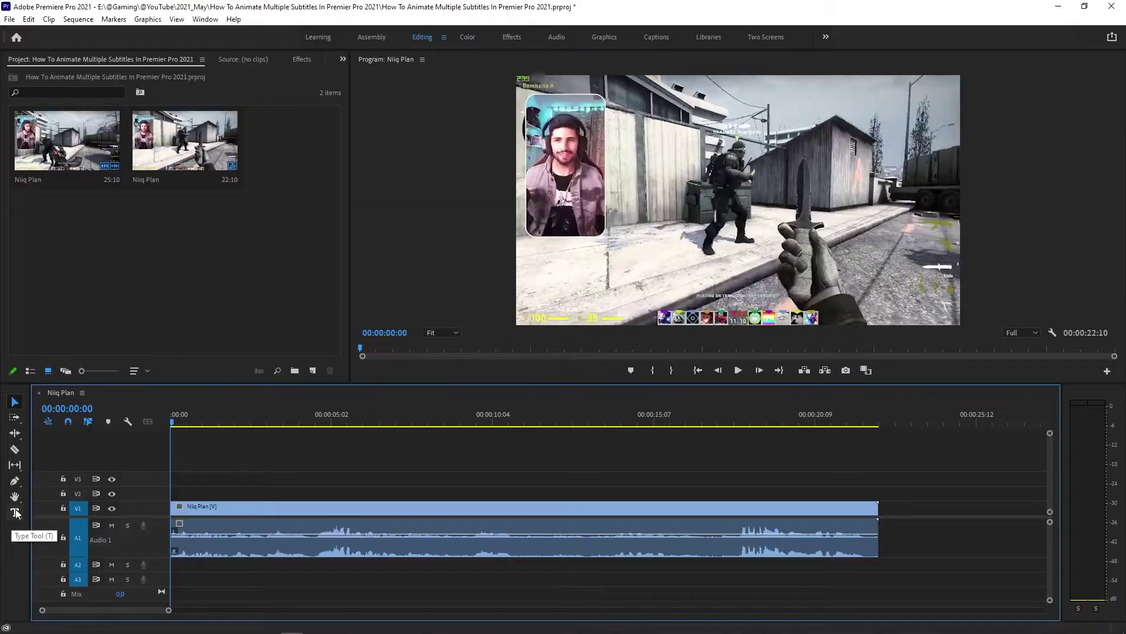
Create a text title reading I'm on the gameplay frame with the Type Tool
{"action": "left_click", "coordinate": [16, 512]}
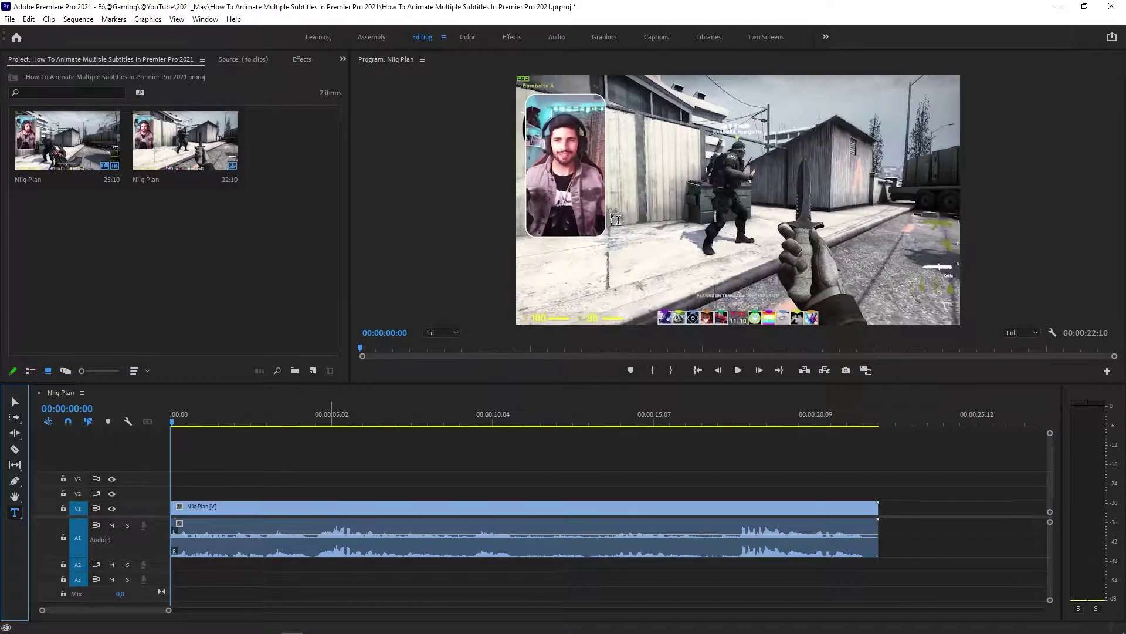
{"action": "left_click", "coordinate": [692, 240]}
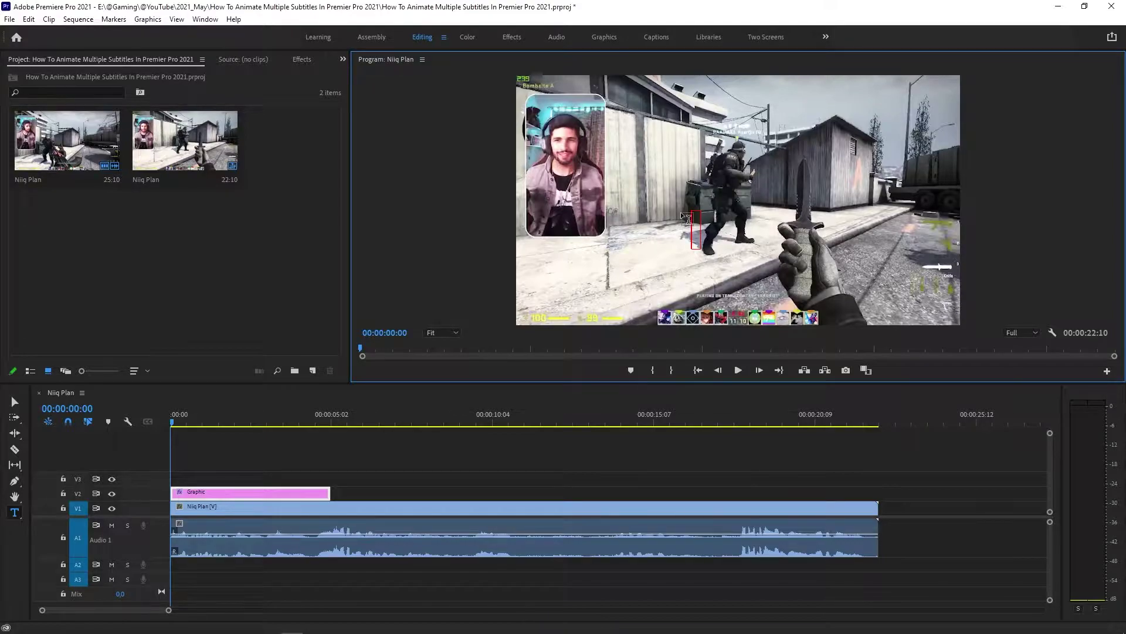
{"action": "type", "text": "I'm"}
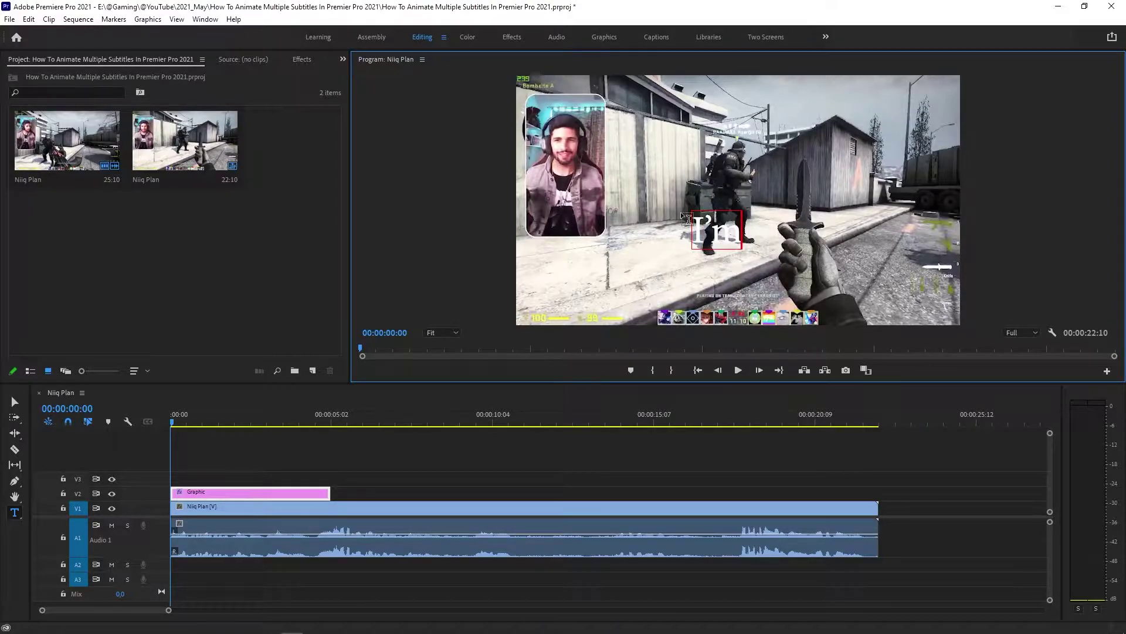
Open the Essential Graphics panel in Edit view for the I'm title
{"action": "left_click", "coordinate": [15, 401]}
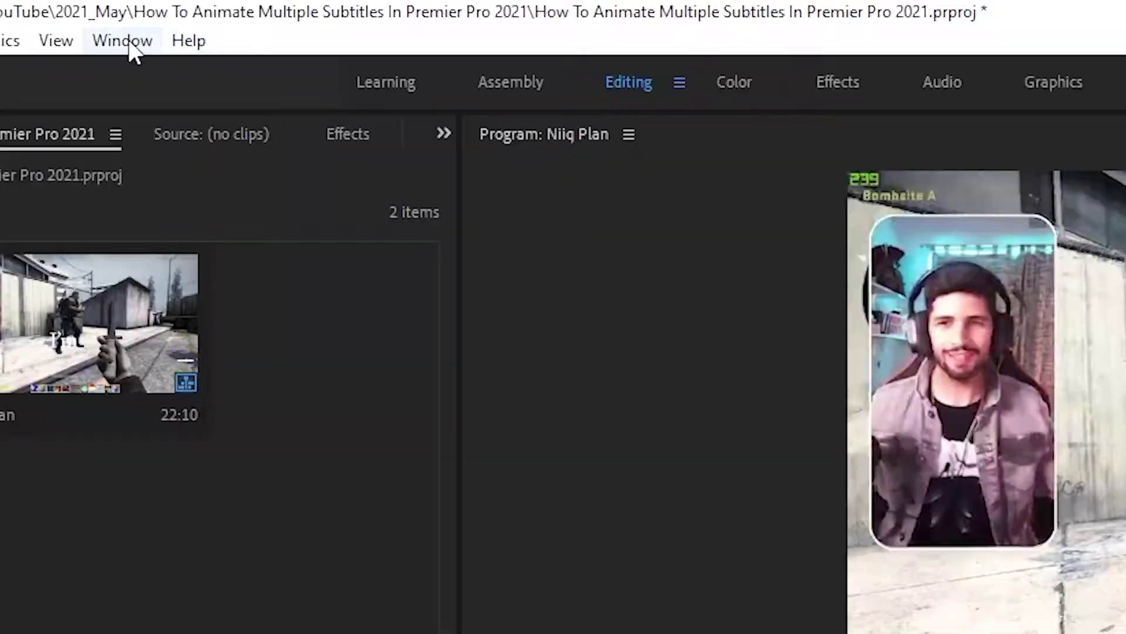
{"action": "left_click", "coordinate": [205, 19]}
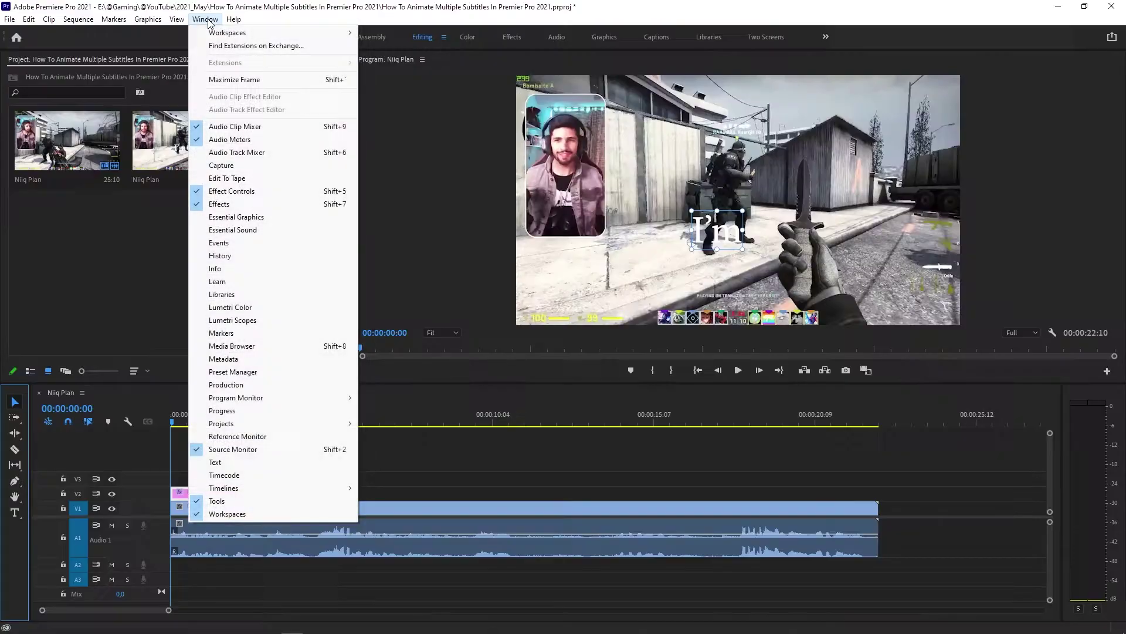
{"action": "left_click", "coordinate": [262, 218]}
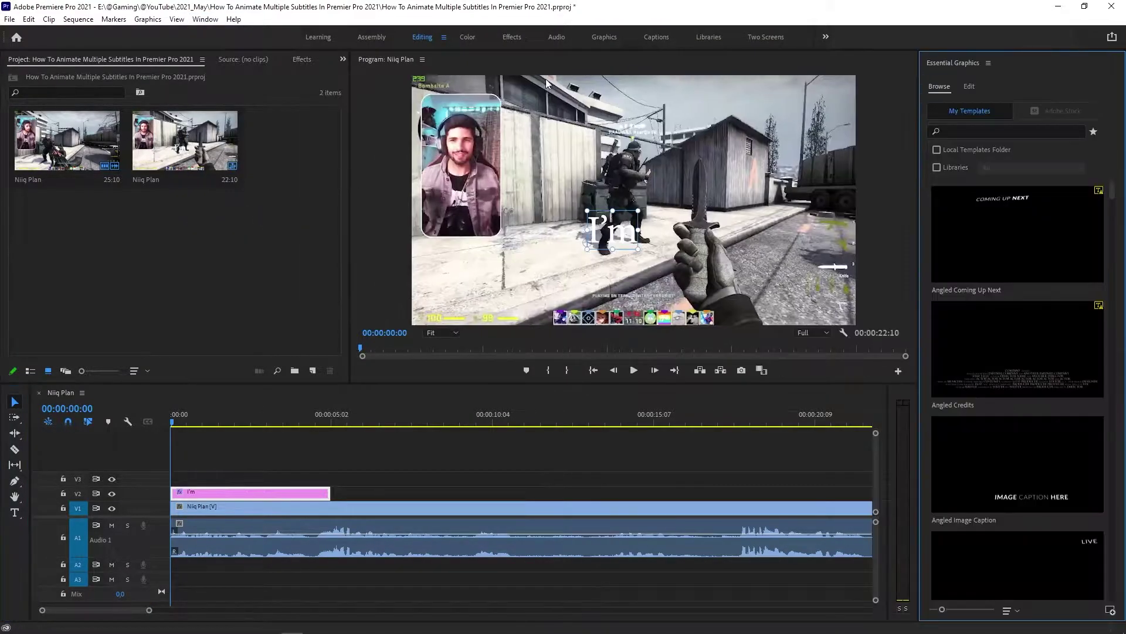
{"action": "left_click", "coordinate": [970, 86]}
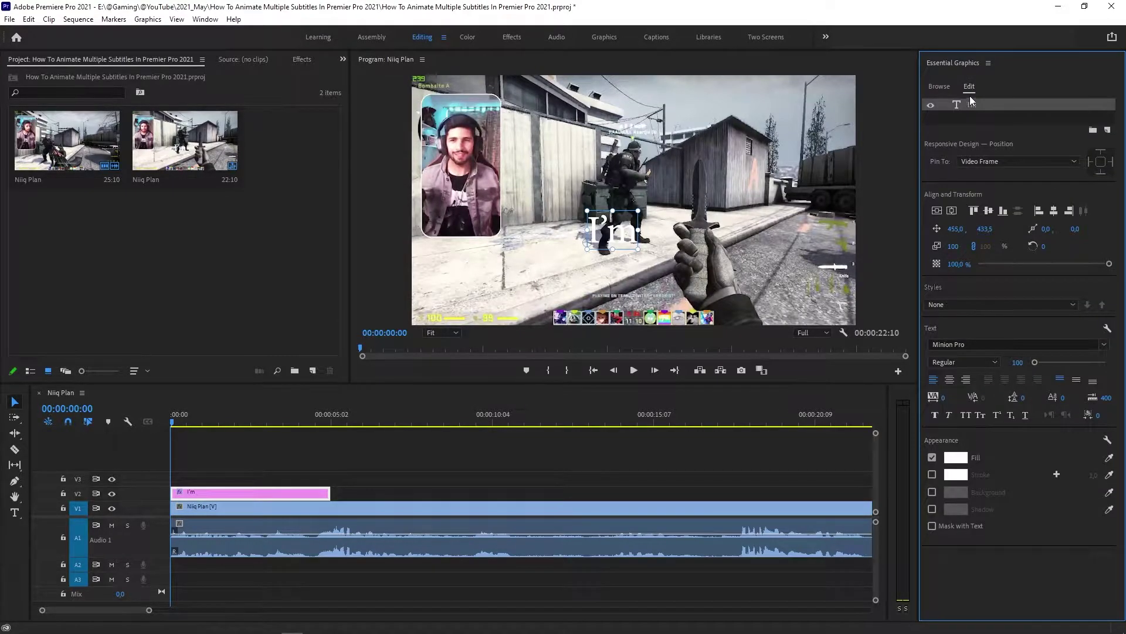
Centre the title horizontally and drag it down to position 575.1, 592.4
{"action": "left_click", "coordinate": [625, 231]}
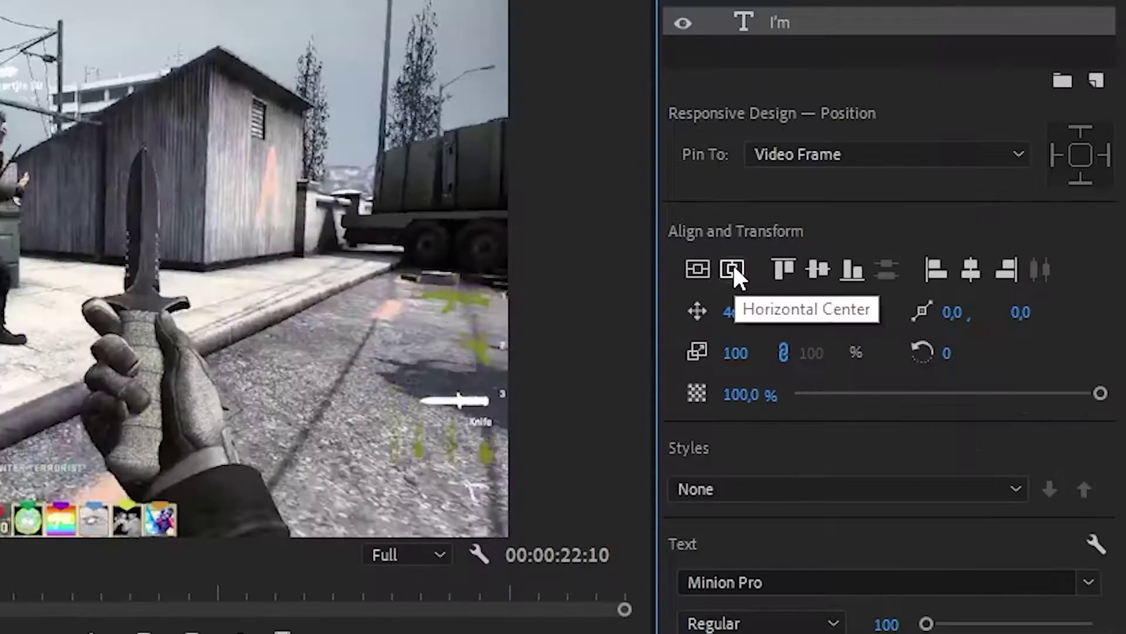
{"action": "left_click", "coordinate": [952, 212]}
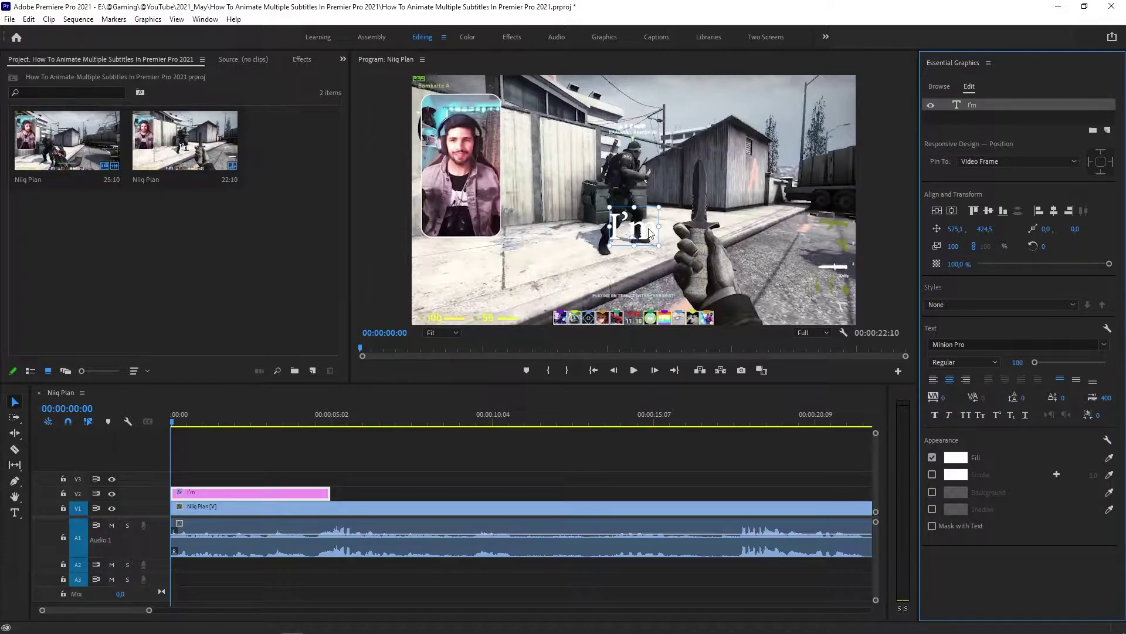
{"action": "left_click_drag", "start_coordinate": [649, 234], "coordinate": [649, 298]}
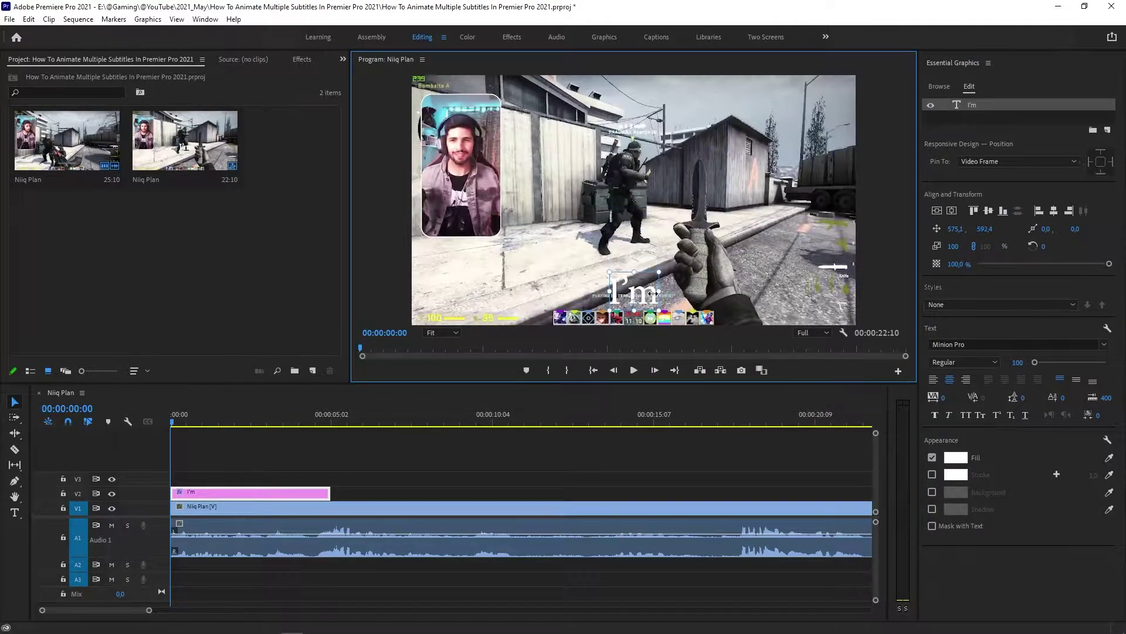
Search the font list for 'Fla' and apply Flama Bold to the title
{"action": "left_click", "coordinate": [986, 343]}
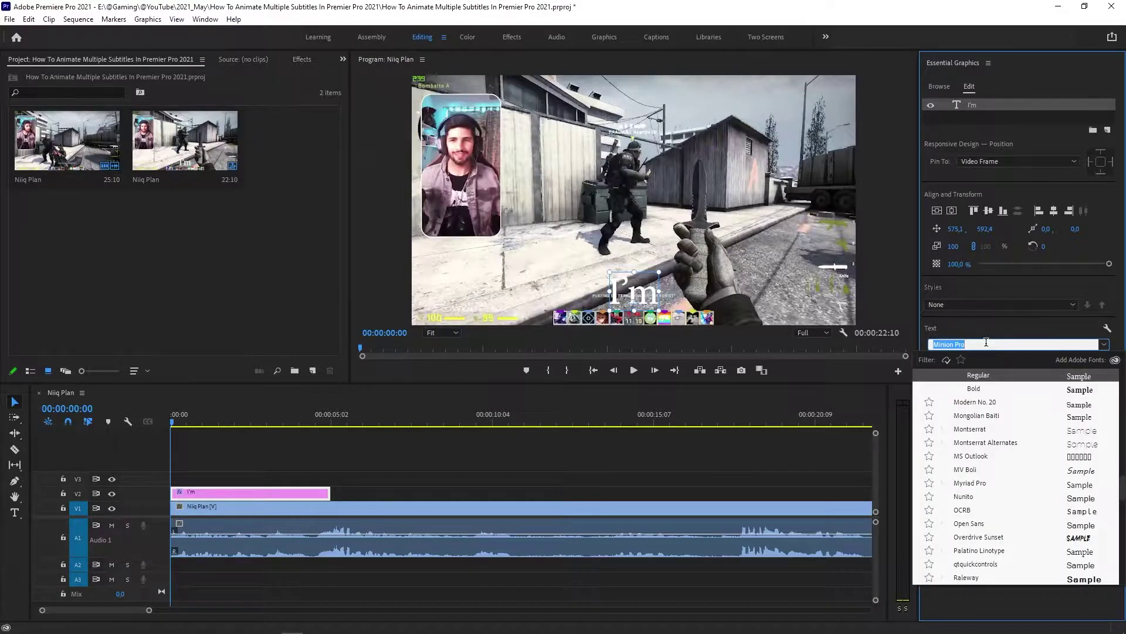
{"action": "type", "text": "F"}
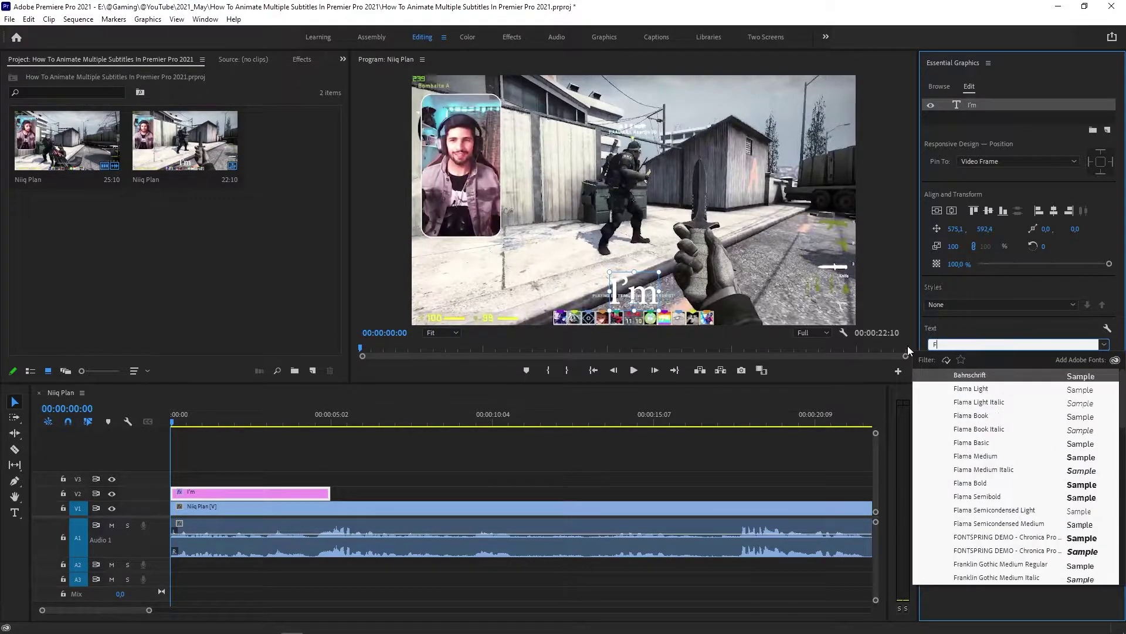
{"action": "type", "text": "la"}
{"action": "left_click", "coordinate": [969, 469]}
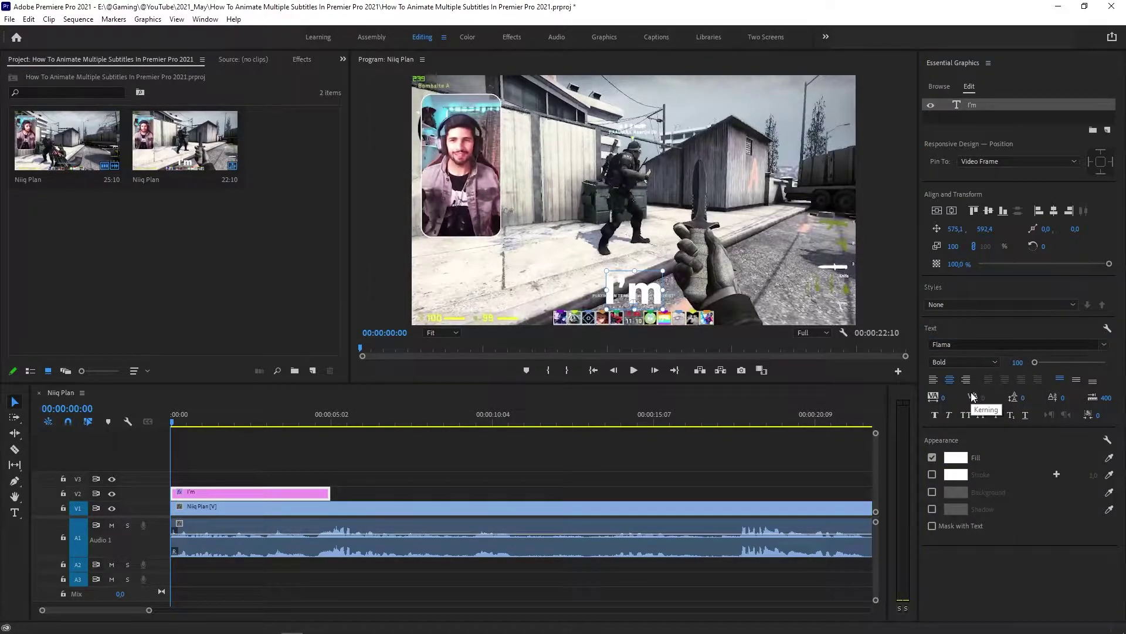
Change the title's fill to yellow FFF000, replacing an initial lime pick
{"action": "left_click", "coordinate": [955, 457]}
{"action": "left_click", "coordinate": [588, 277]}
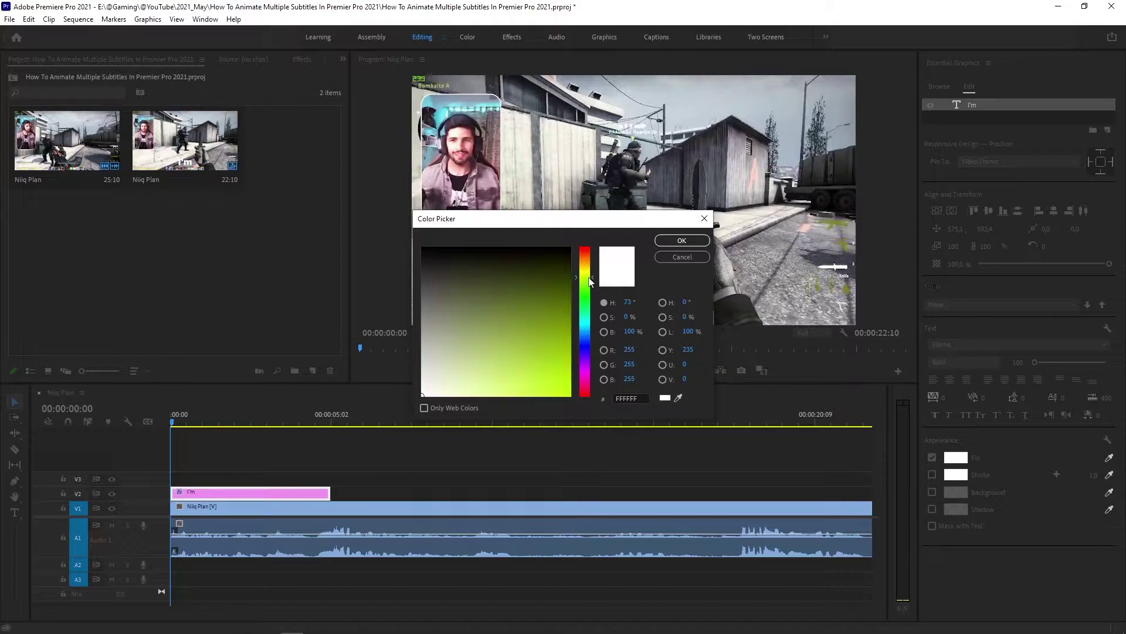
{"action": "left_click", "coordinate": [567, 392]}
{"action": "left_click", "coordinate": [681, 240]}
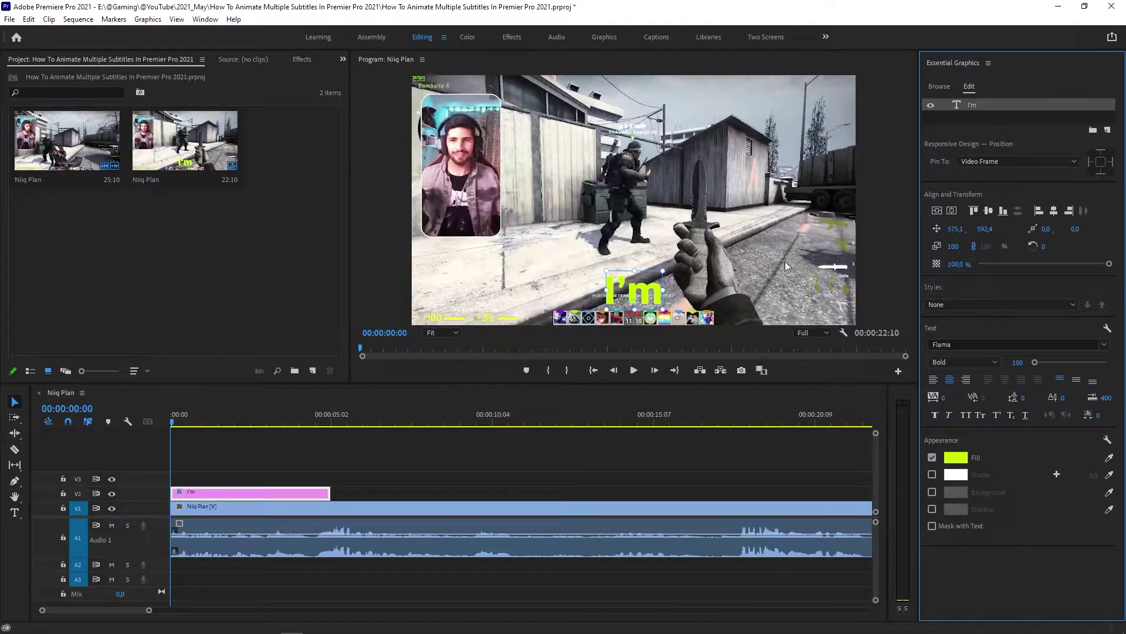
{"action": "left_click", "coordinate": [956, 457]}
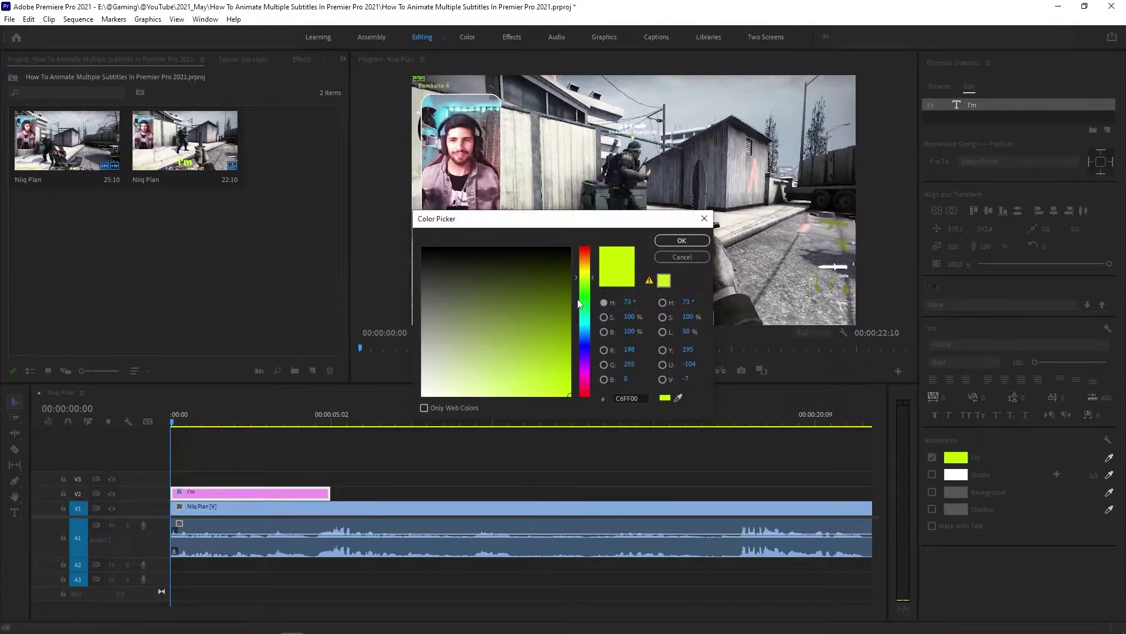
{"action": "left_click", "coordinate": [585, 271]}
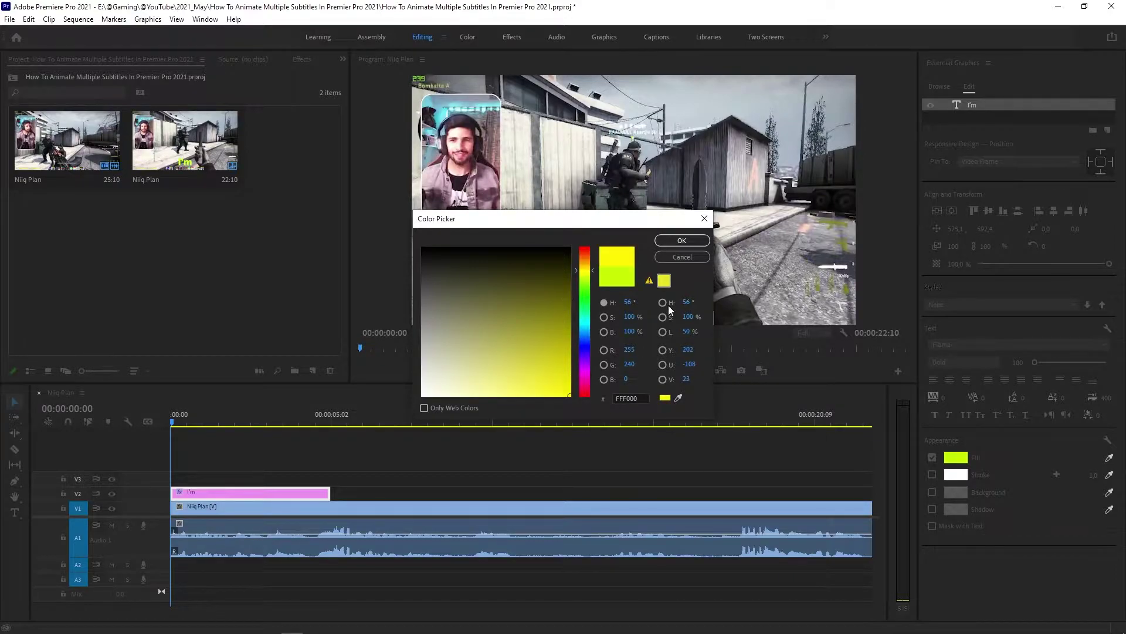
{"action": "left_click", "coordinate": [681, 240]}
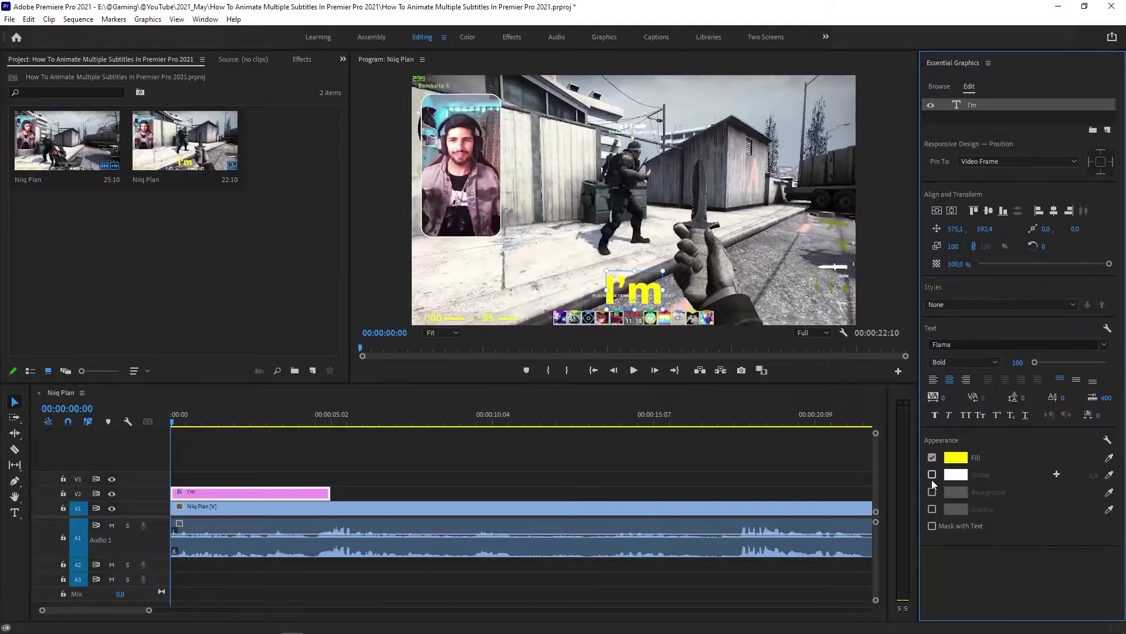
Add a drop shadow at 100% opacity with adjusted blur
{"action": "left_click", "coordinate": [932, 510]}
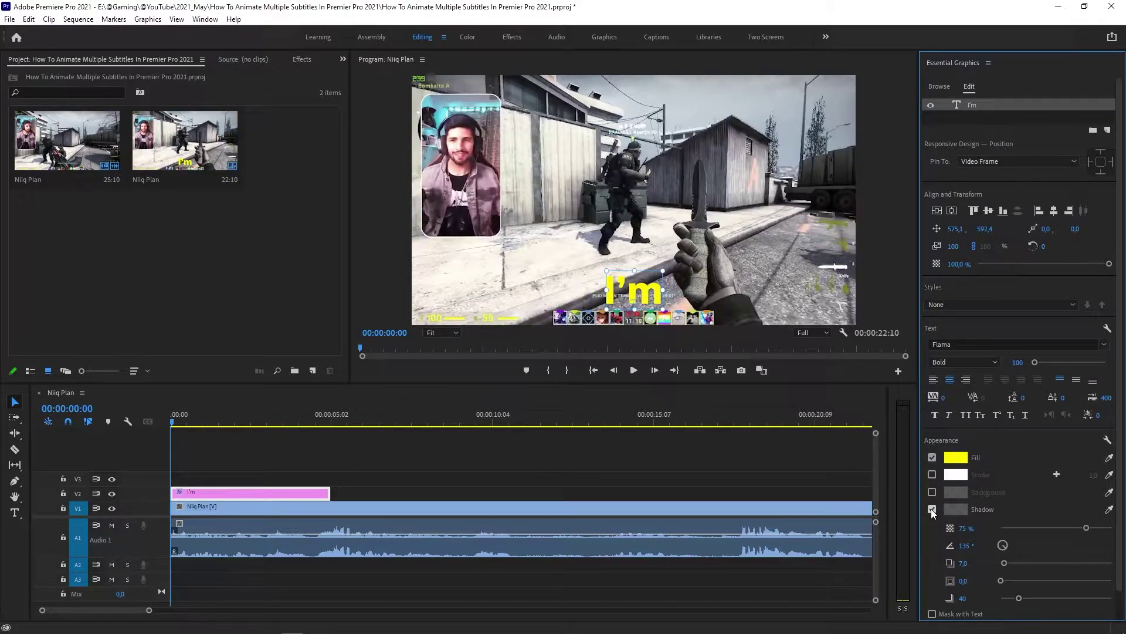
{"action": "left_click_drag", "start_coordinate": [1086, 528], "coordinate": [1113, 527]}
{"action": "mouse_move", "coordinate": [1033, 598]}
{"action": "left_mouse_down"}
{"action": "mouse_move", "coordinate": [993, 593]}
{"action": "mouse_move", "coordinate": [1021, 594]}
{"action": "left_mouse_up"}
Make the title all caps as I'M and scale it to 123%
{"action": "left_click", "coordinate": [965, 416]}
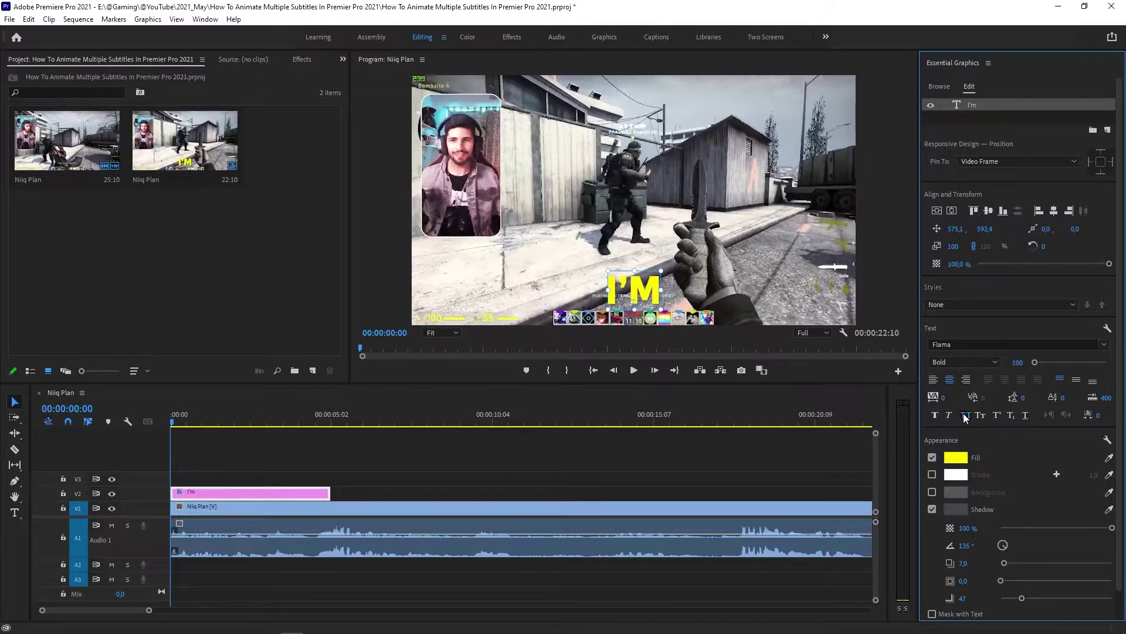
{"action": "left_click_drag", "start_coordinate": [634, 271], "coordinate": [634, 261]}
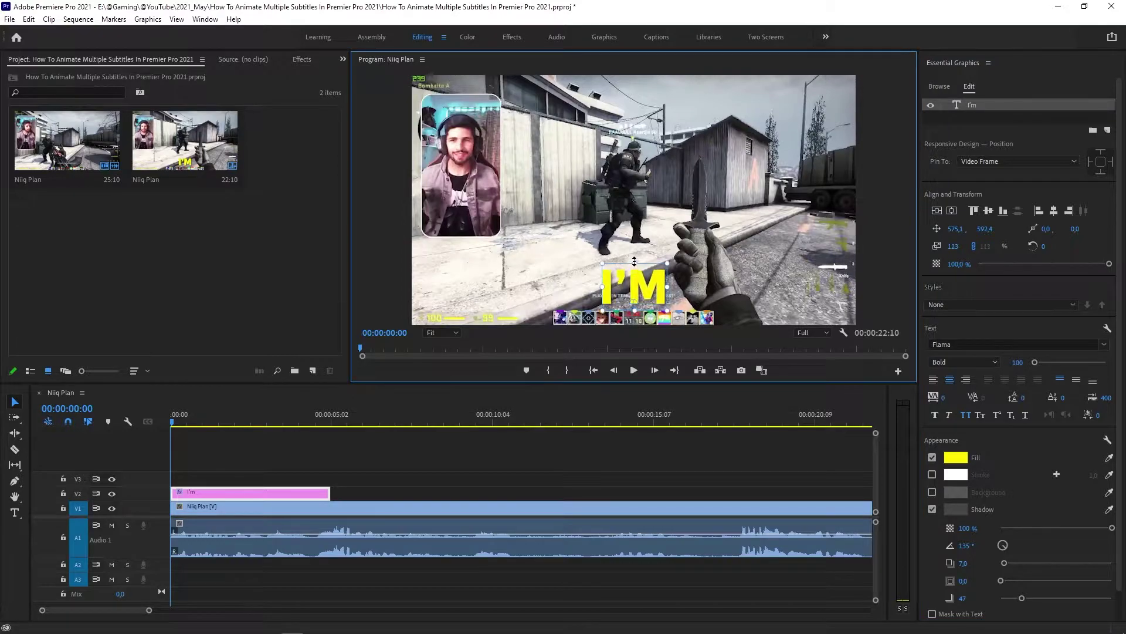
{"action": "left_click", "coordinate": [164, 420]}
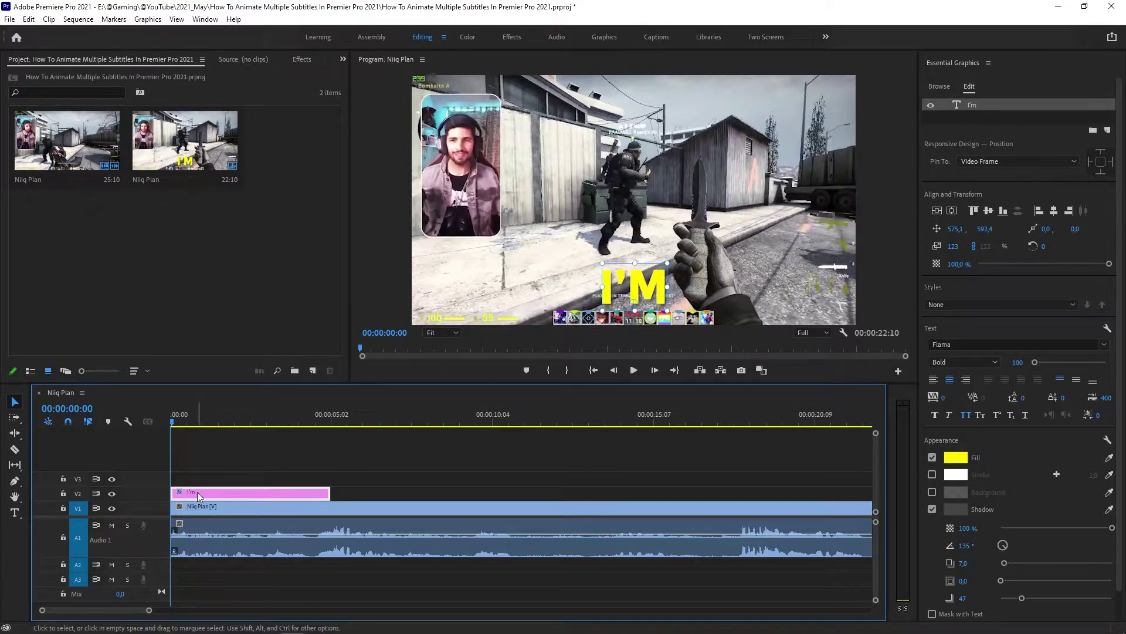
Dock the Effect Controls panel and expand the text layer's transform properties
{"action": "left_click", "coordinate": [302, 60]}
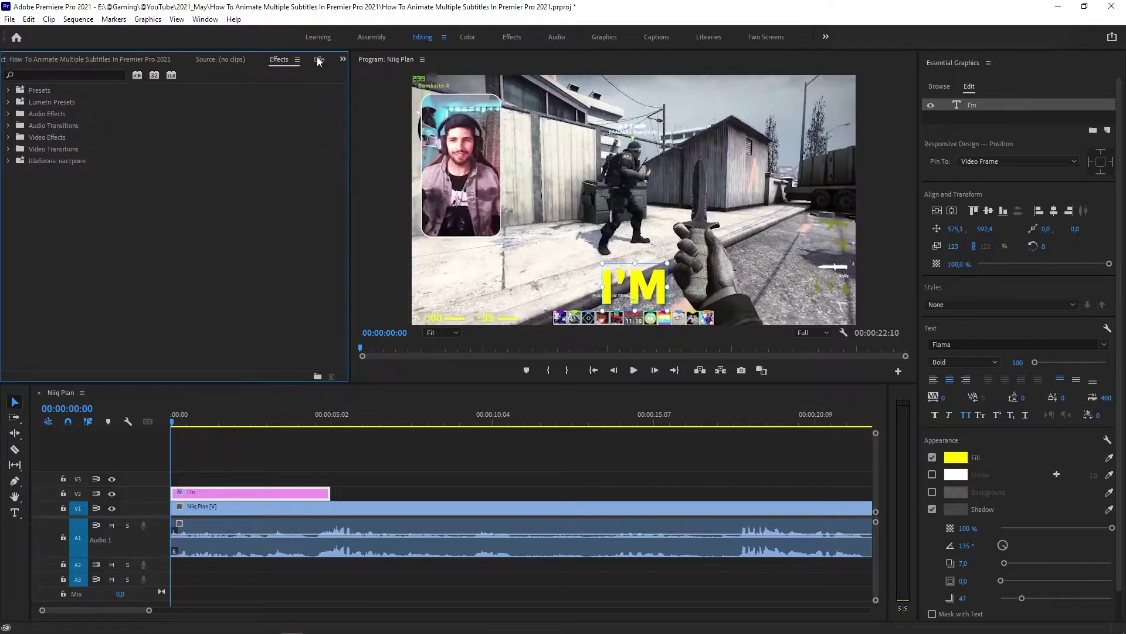
{"action": "left_click", "coordinate": [318, 60]}
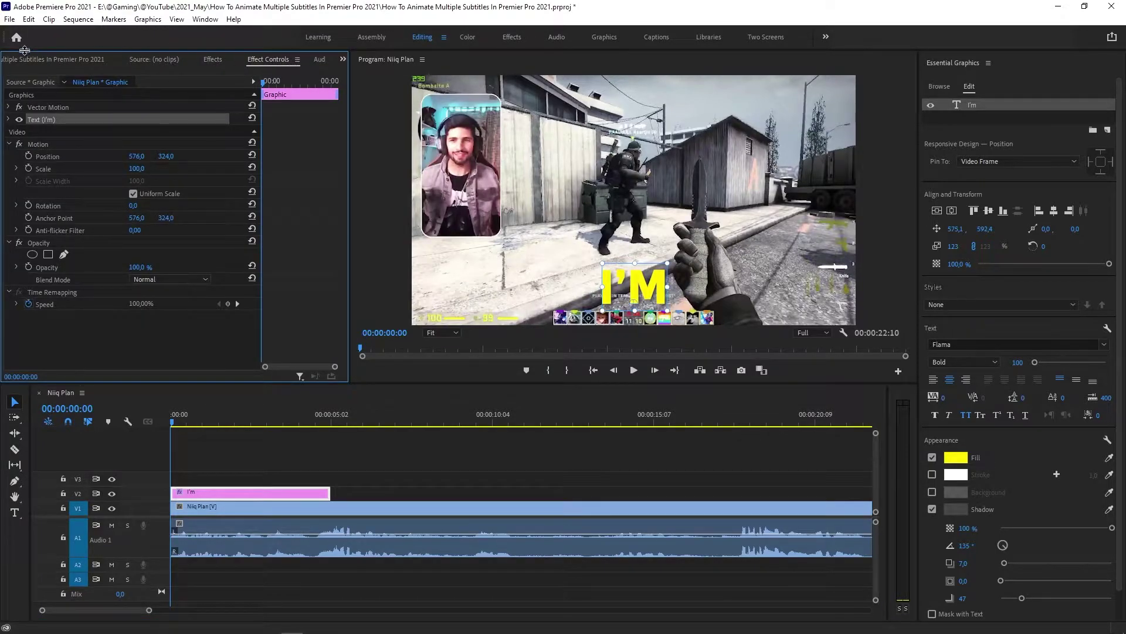
{"action": "left_click_drag", "start_coordinate": [268, 63], "coordinate": [354, 115]}
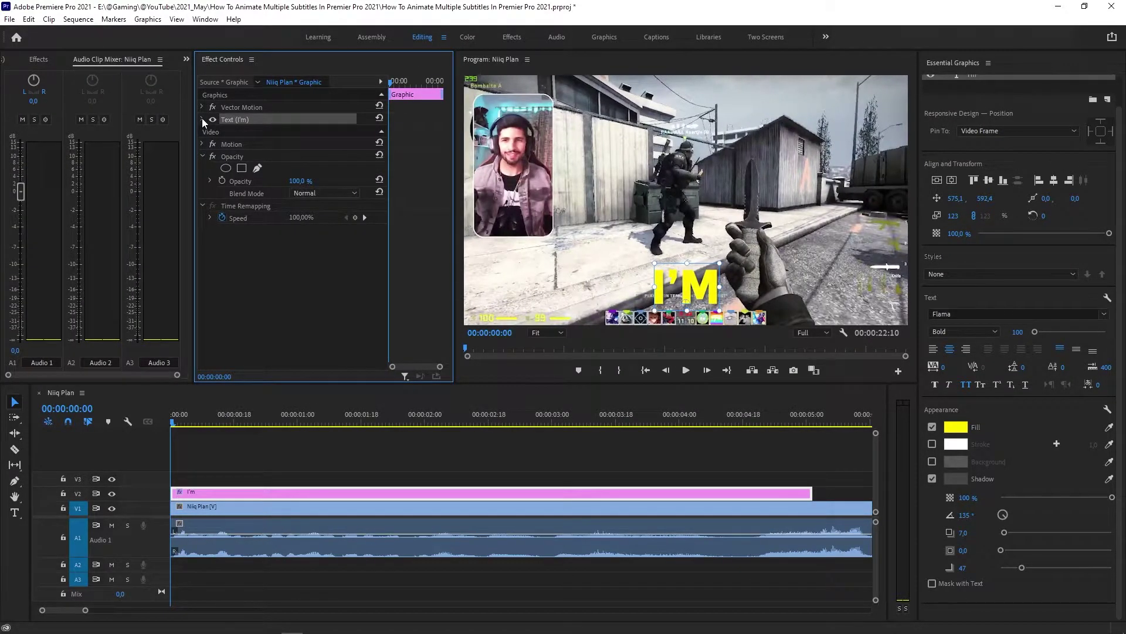
{"action": "left_click", "coordinate": [202, 119]}
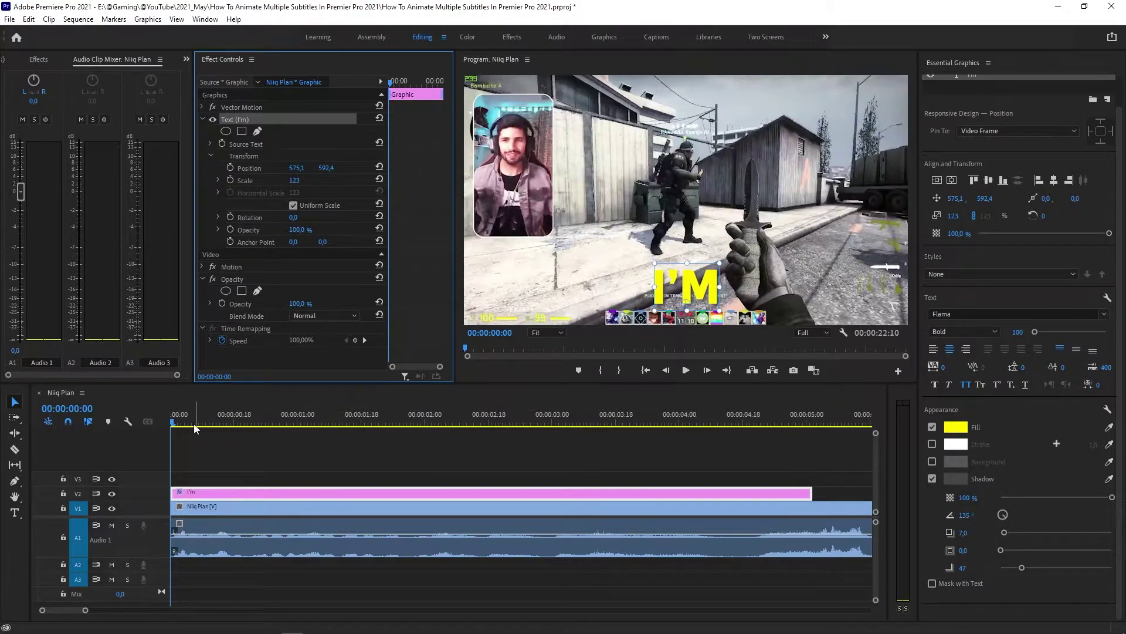
Turn on Position and Scale keyframing a few frames into the clip
{"action": "left_click", "coordinate": [195, 445]}
{"action": "key", "text": "Right"}
{"action": "key", "text": "Right"}
{"action": "key", "text": "Right"}
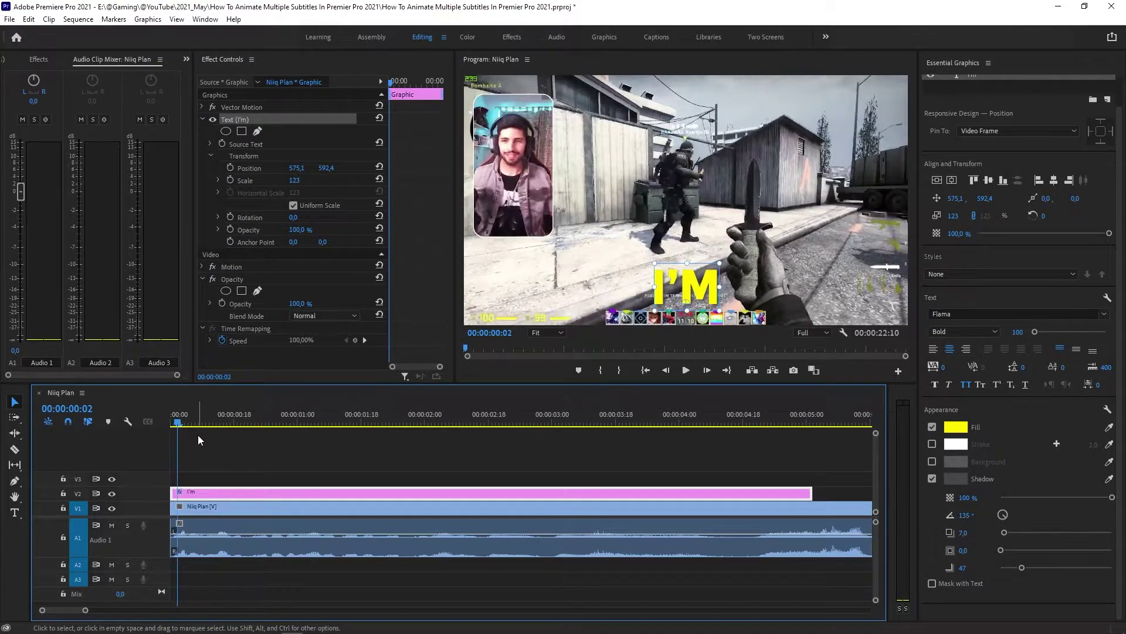
{"action": "left_click", "coordinate": [245, 183]}
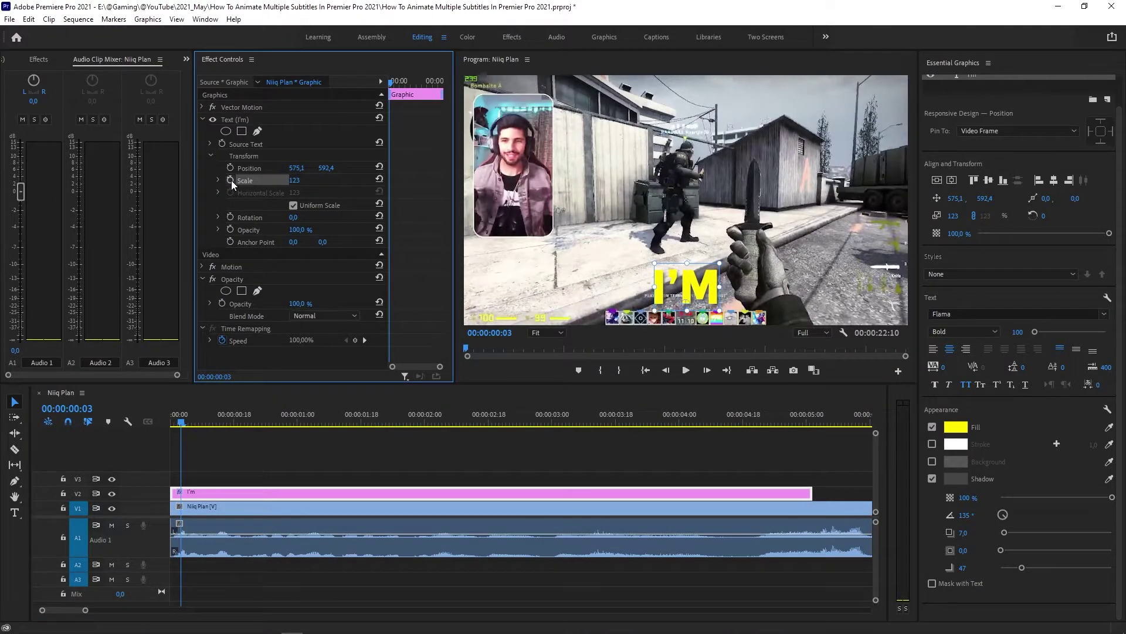
{"action": "left_click", "coordinate": [231, 180]}
{"action": "left_click", "coordinate": [230, 168]}
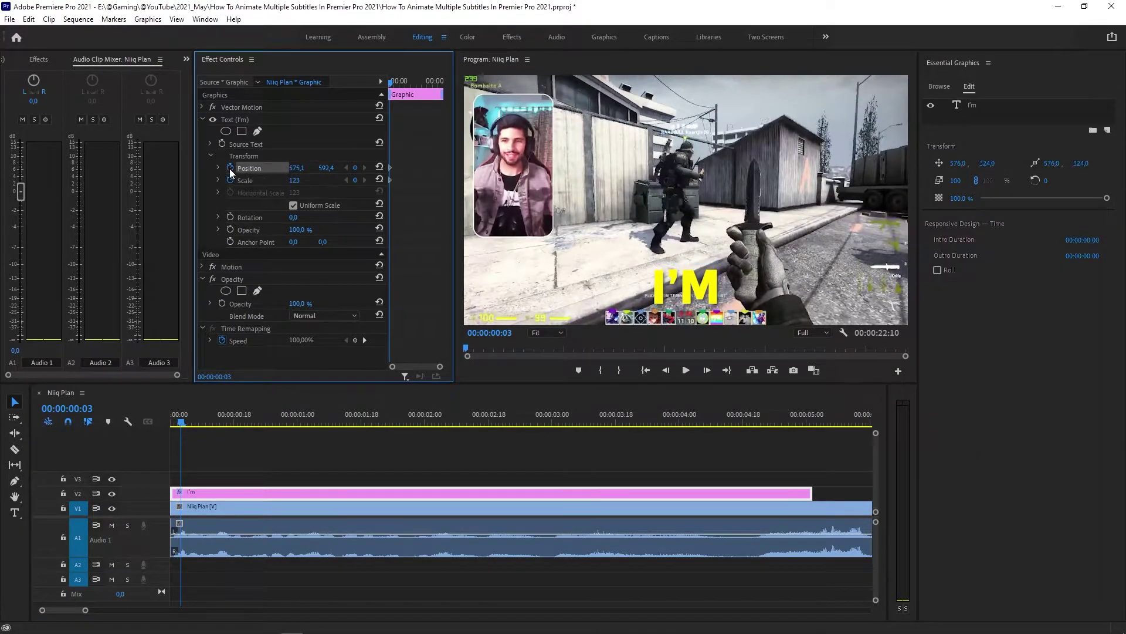
Set Scale to 50 on the first frame and zoom into the keyframes
{"action": "left_click", "coordinate": [173, 422]}
{"action": "left_click", "coordinate": [298, 193]}
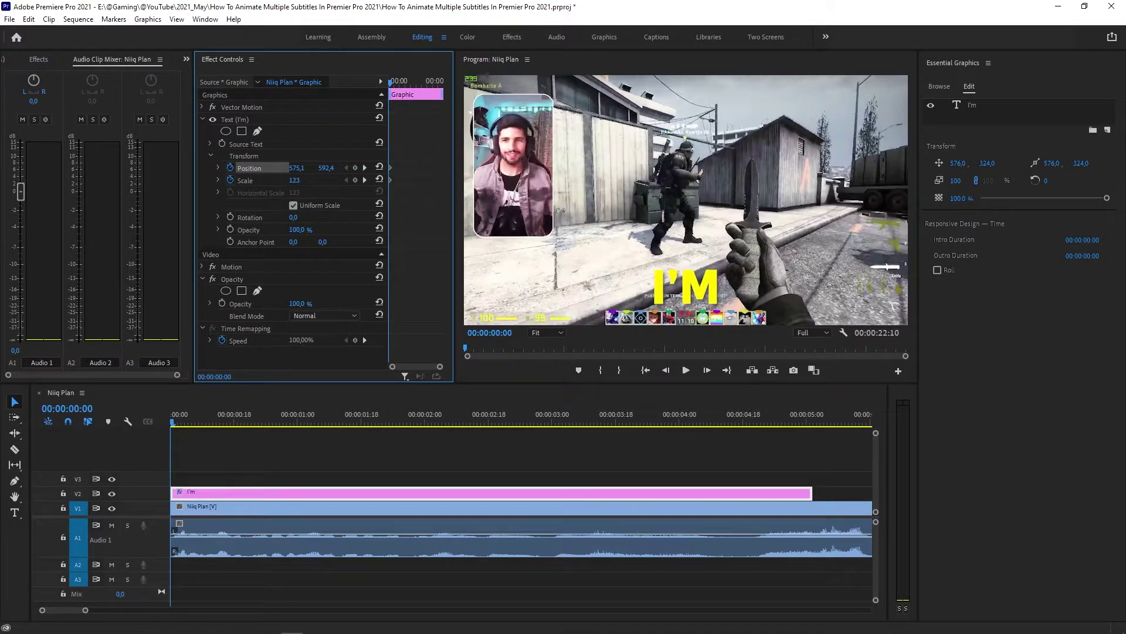
{"action": "left_click_drag", "start_coordinate": [293, 181], "coordinate": [250, 180]}
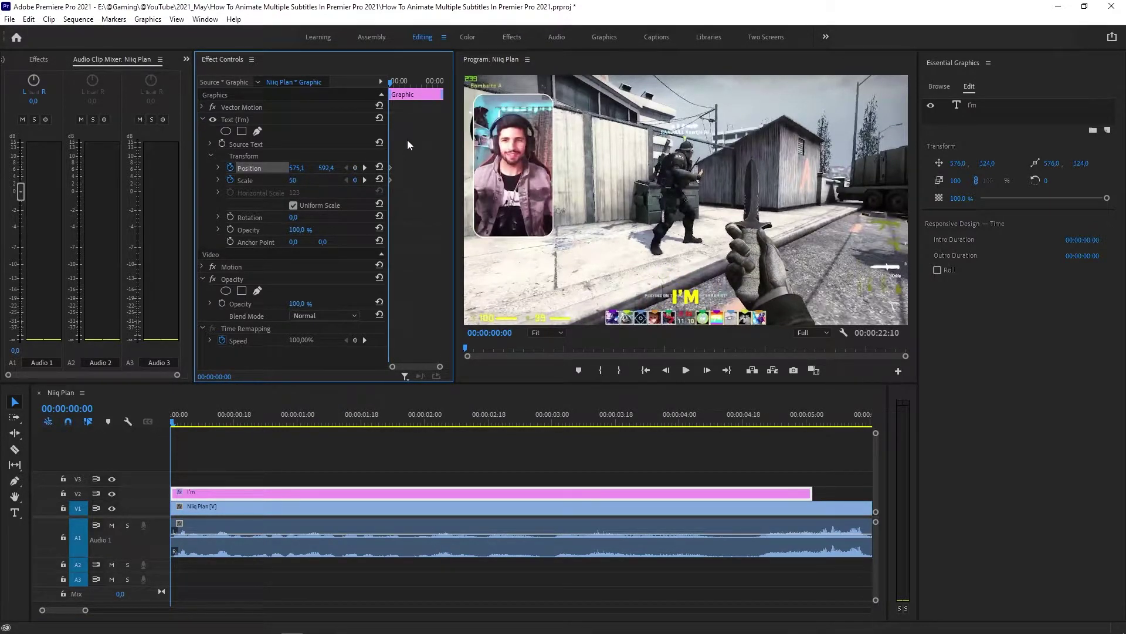
{"action": "left_click", "coordinate": [382, 81]}
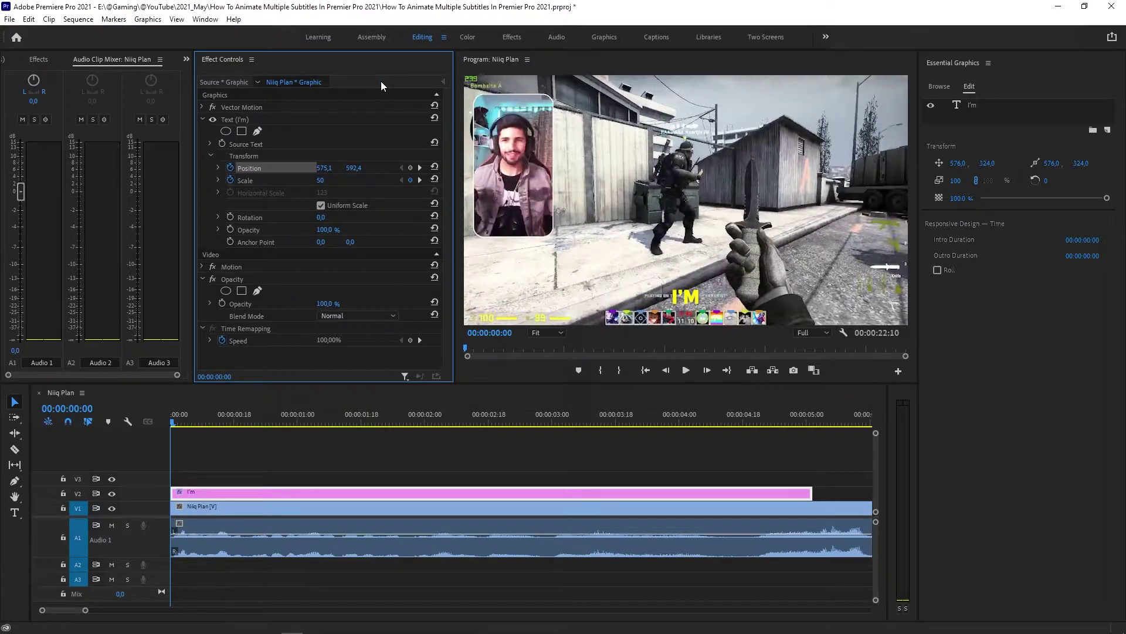
{"action": "left_click", "coordinate": [443, 82]}
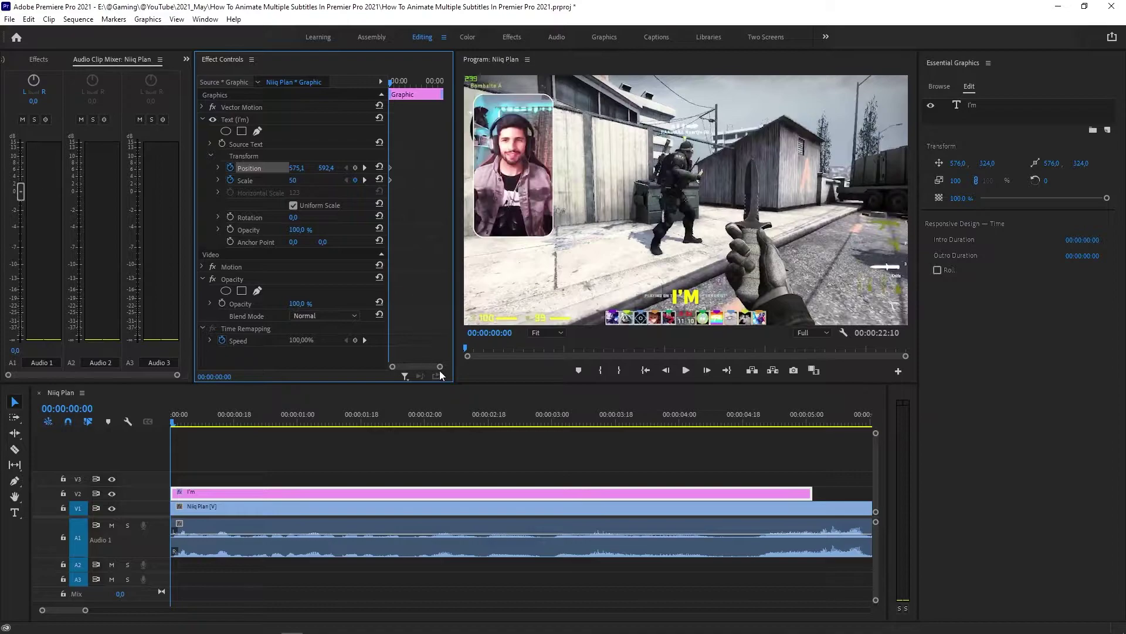
{"action": "left_click_drag", "start_coordinate": [441, 368], "coordinate": [426, 369]}
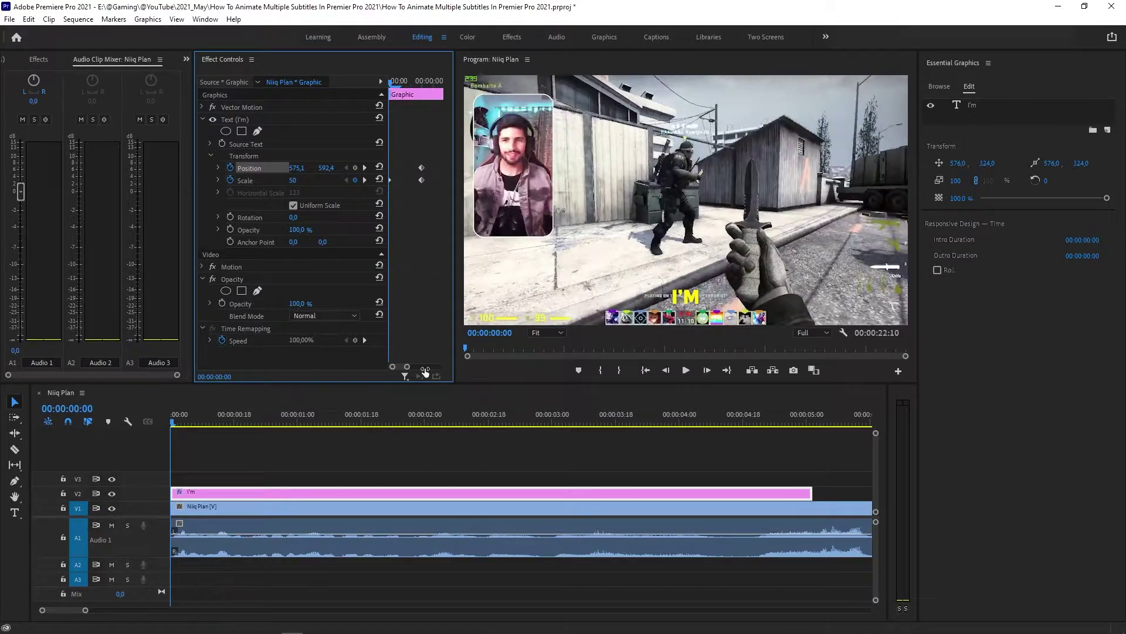
Set the frame-2 Scale keyframe to 120, after first trying 110
{"action": "left_click", "coordinate": [421, 179]}
{"action": "left_click_drag", "start_coordinate": [404, 82], "coordinate": [412, 83]}
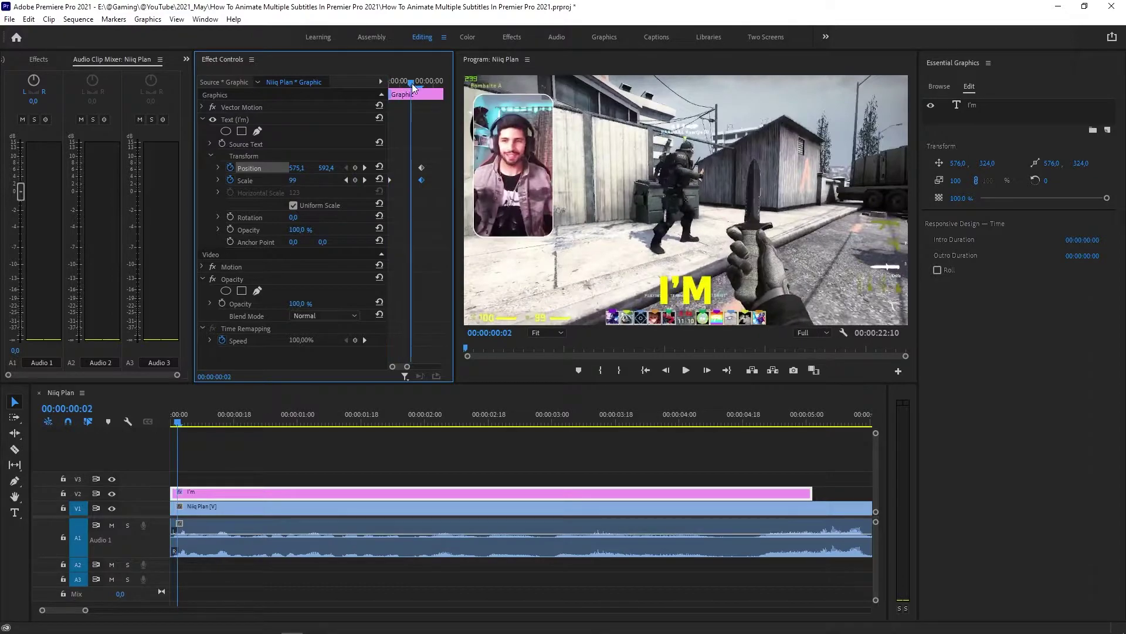
{"action": "left_click", "coordinate": [301, 179]}
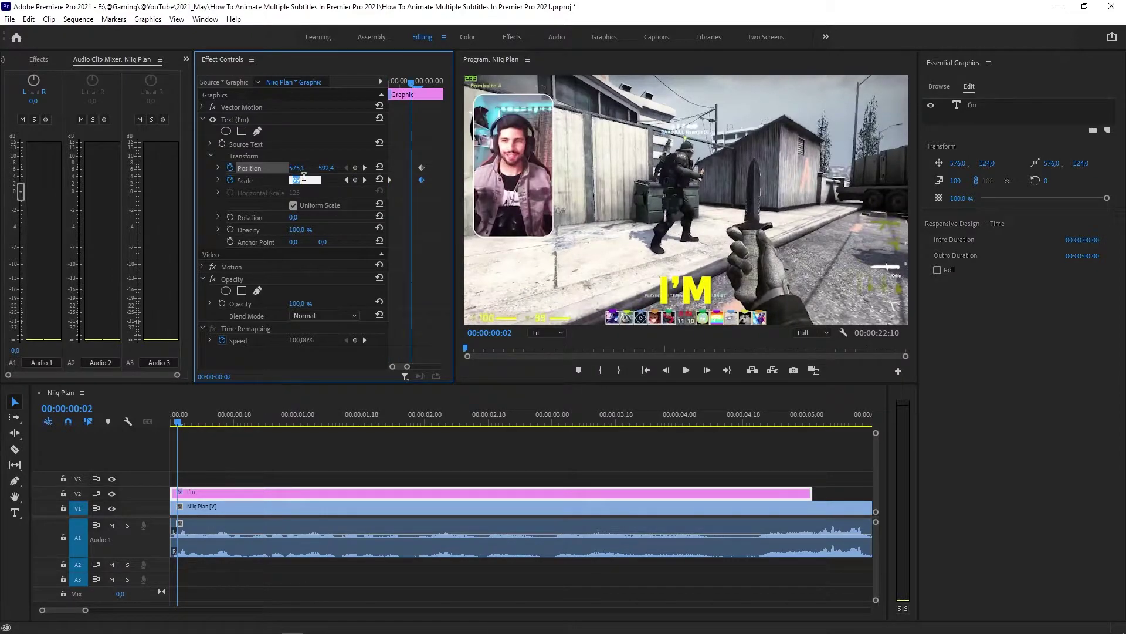
{"action": "type", "text": "110"}
{"action": "key", "text": "Return"}
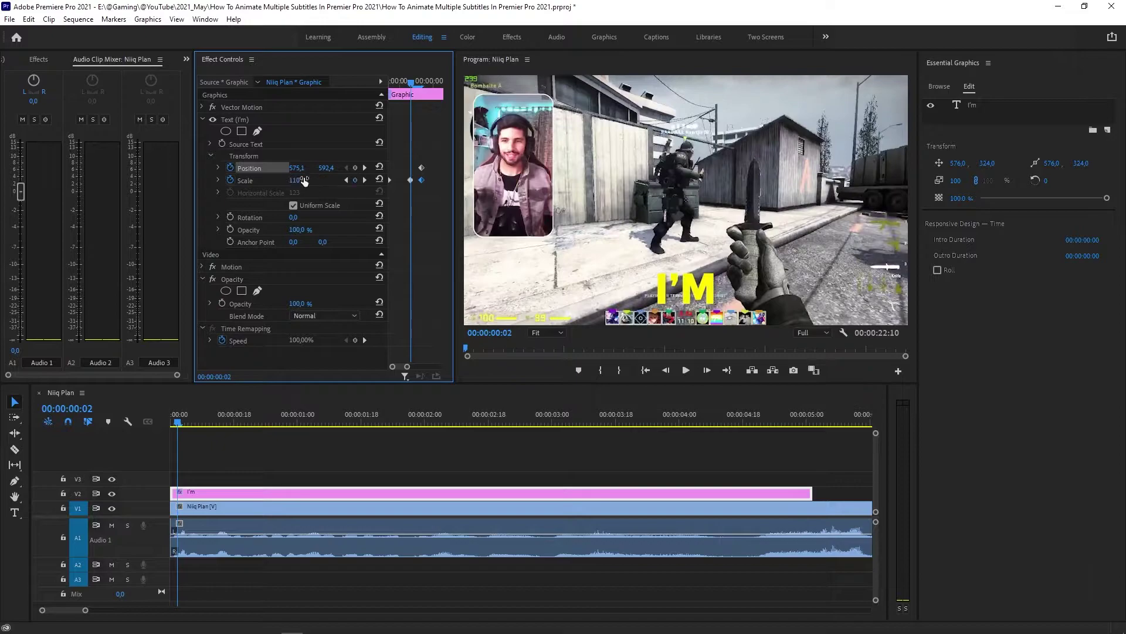
{"action": "left_click_drag", "start_coordinate": [416, 84], "coordinate": [410, 84]}
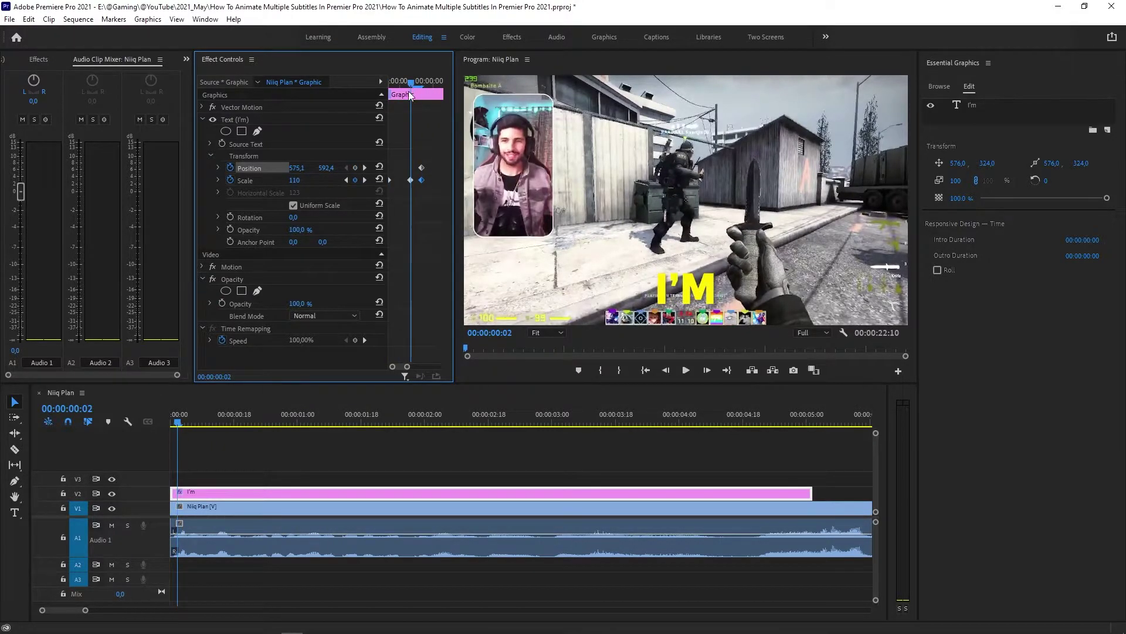
{"action": "left_click", "coordinate": [299, 180]}
{"action": "type", "text": "120"}
{"action": "key", "text": "Return"}
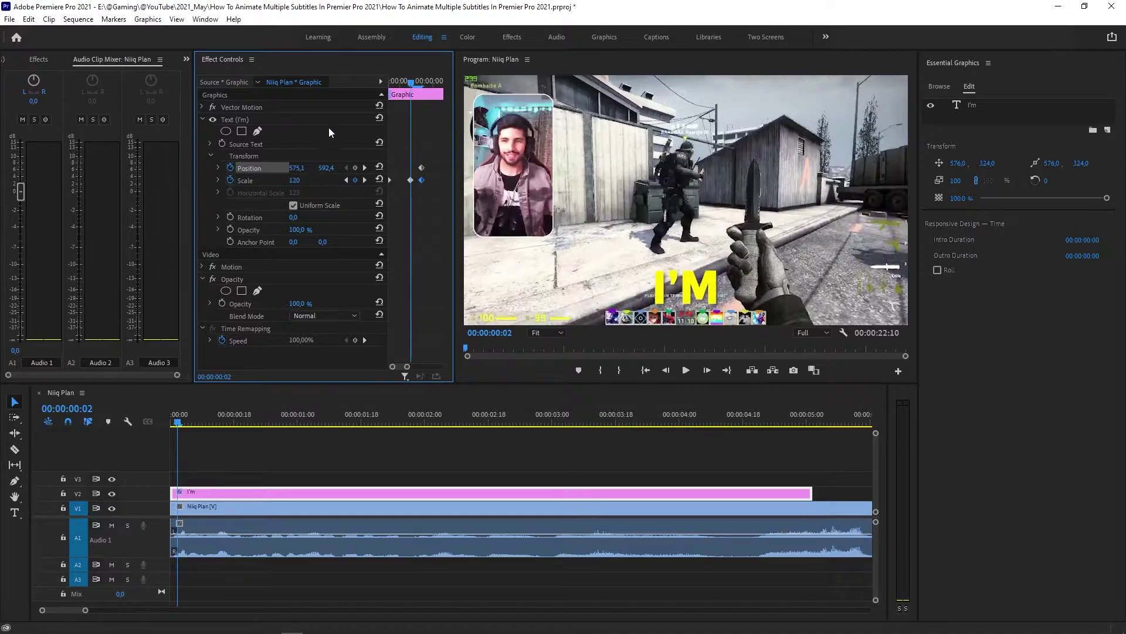
Set Scale to 100 at frame 3 and preview the pop-in
{"action": "left_click_drag", "start_coordinate": [409, 80], "coordinate": [421, 79]}
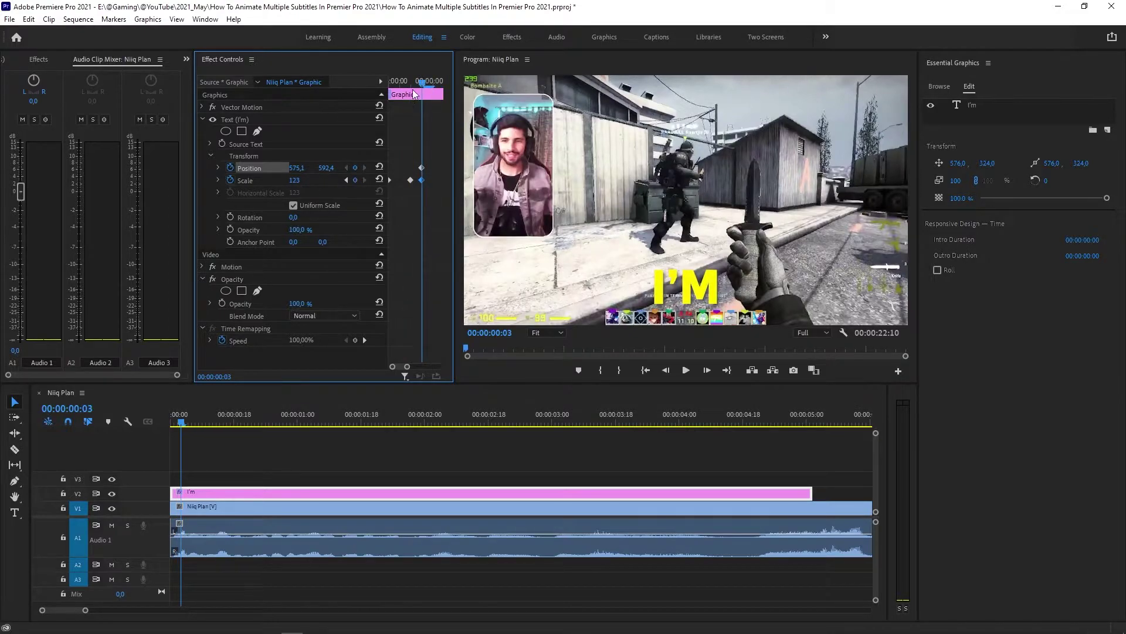
{"action": "left_click", "coordinate": [295, 181]}
{"action": "type", "text": "100"}
{"action": "key", "text": "Return"}
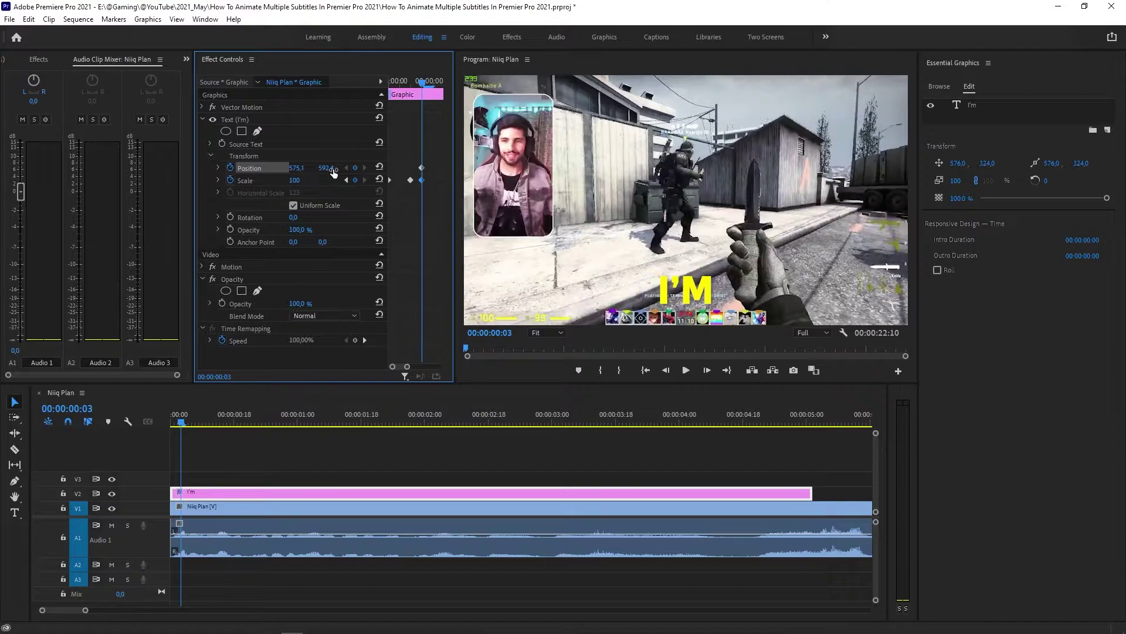
{"action": "key", "text": "space"}
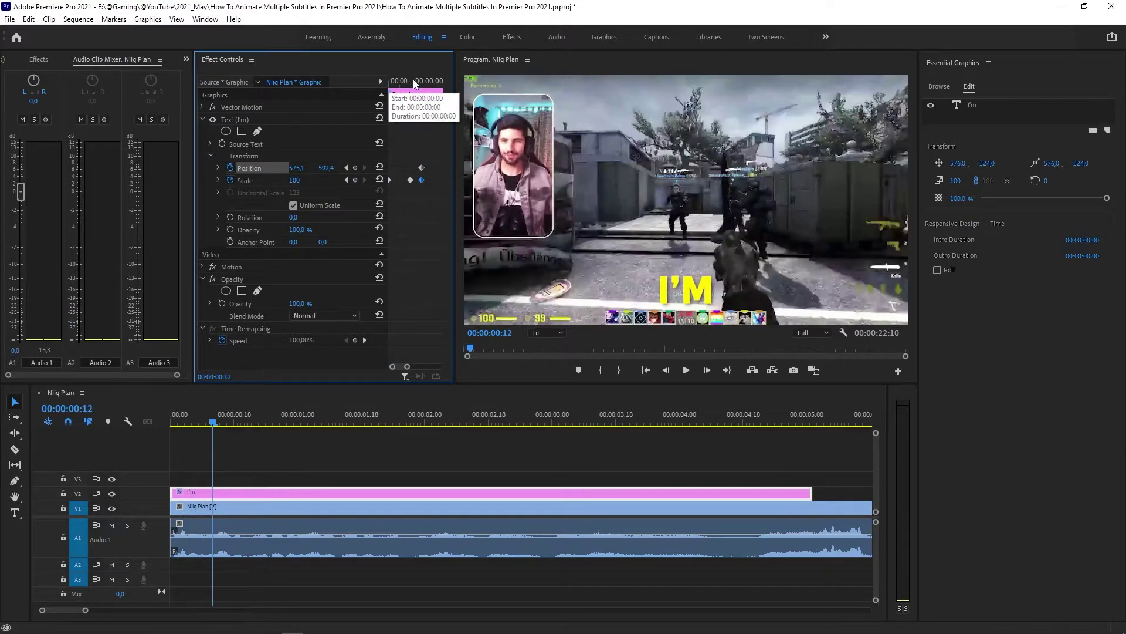
{"action": "key", "text": "space"}
Apply Ease In temporal interpolation to all Position and Scale keyframes
{"action": "left_click_drag", "start_coordinate": [431, 195], "coordinate": [379, 153]}
{"action": "right_click", "coordinate": [411, 179]}
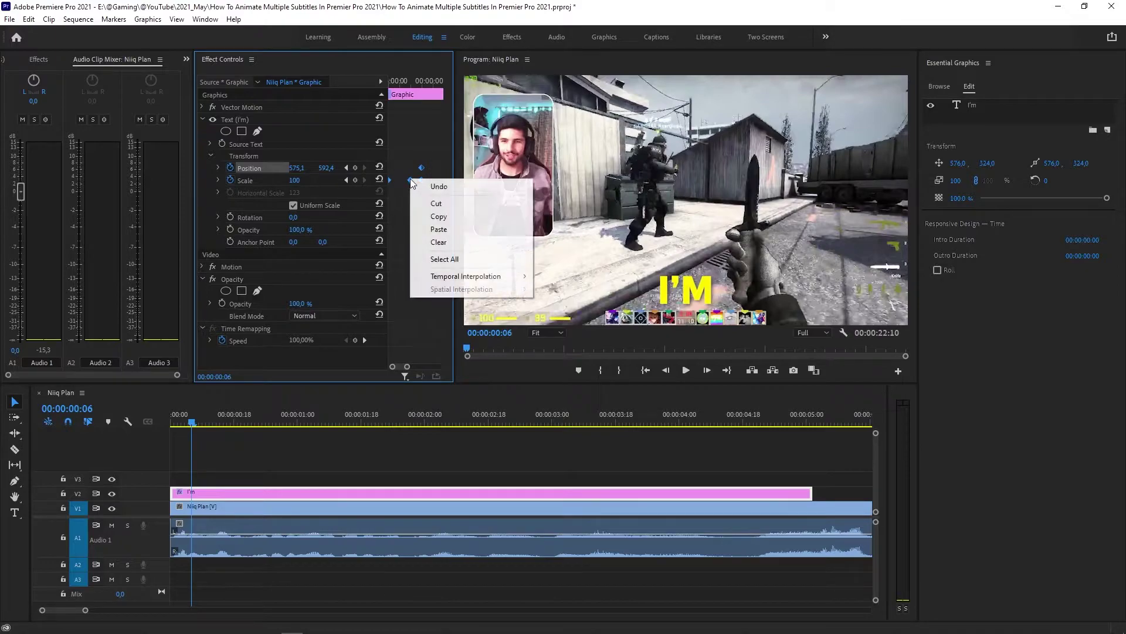
{"action": "mouse_move", "coordinate": [454, 279]}
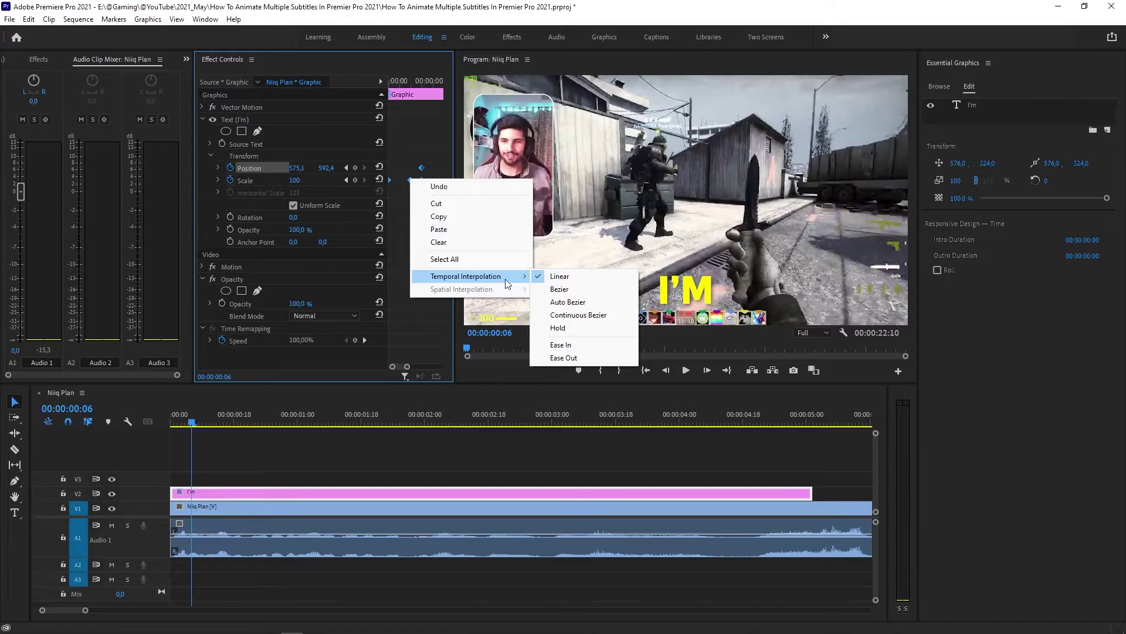
{"action": "left_click", "coordinate": [579, 344]}
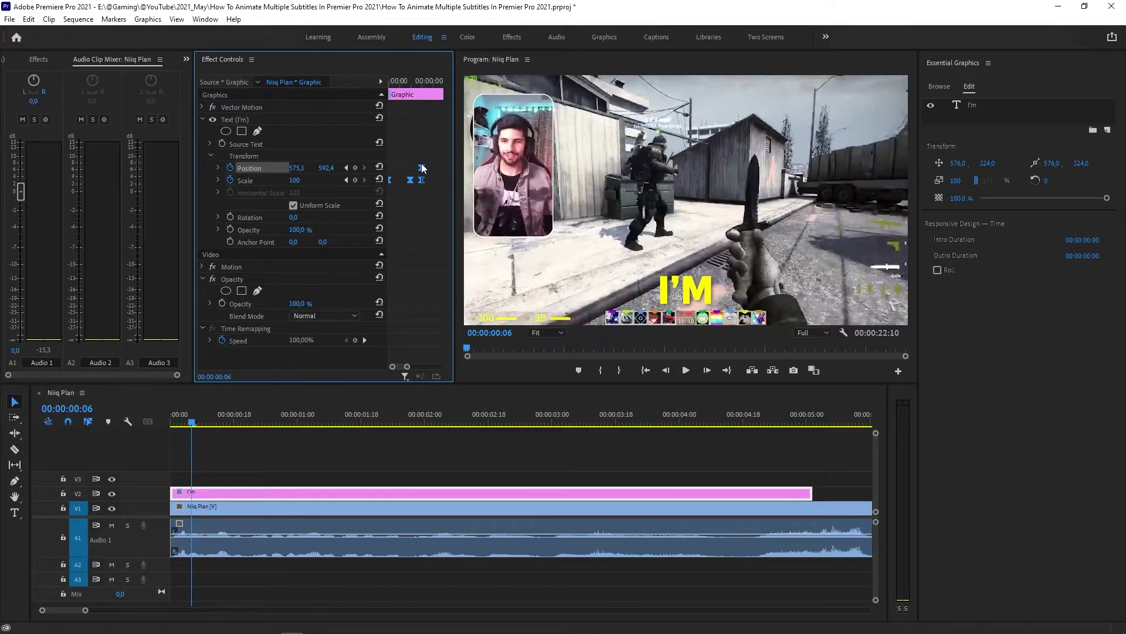
Raise the frame-2 Scale overshoot to 140 and play back from the start
{"action": "left_click_drag", "start_coordinate": [192, 422], "coordinate": [202, 421]}
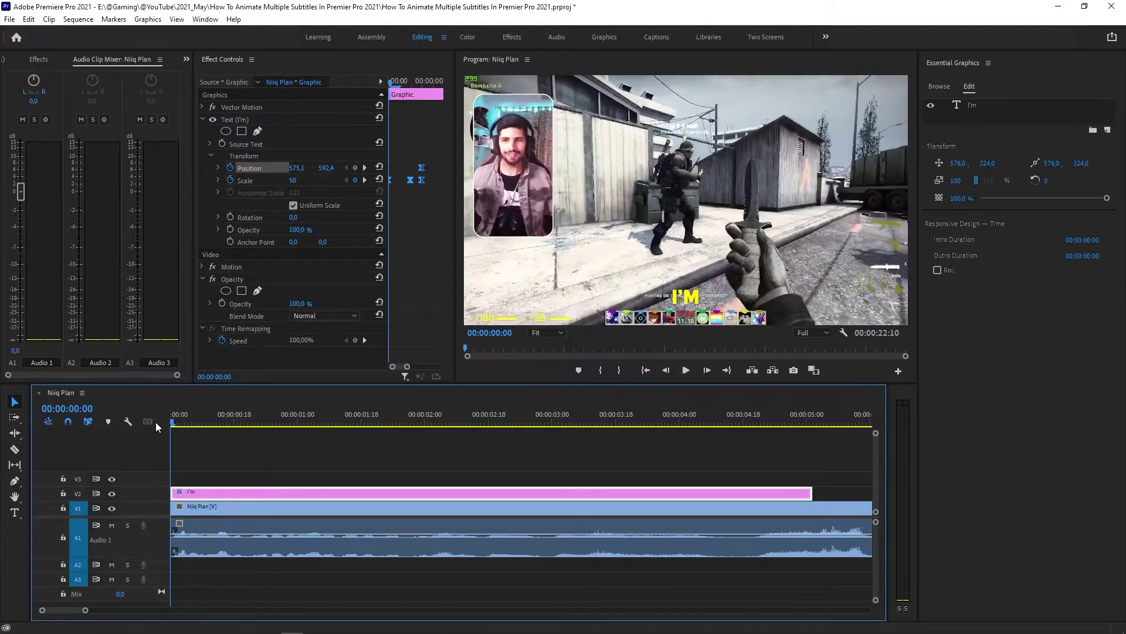
{"action": "left_click", "coordinate": [199, 422]}
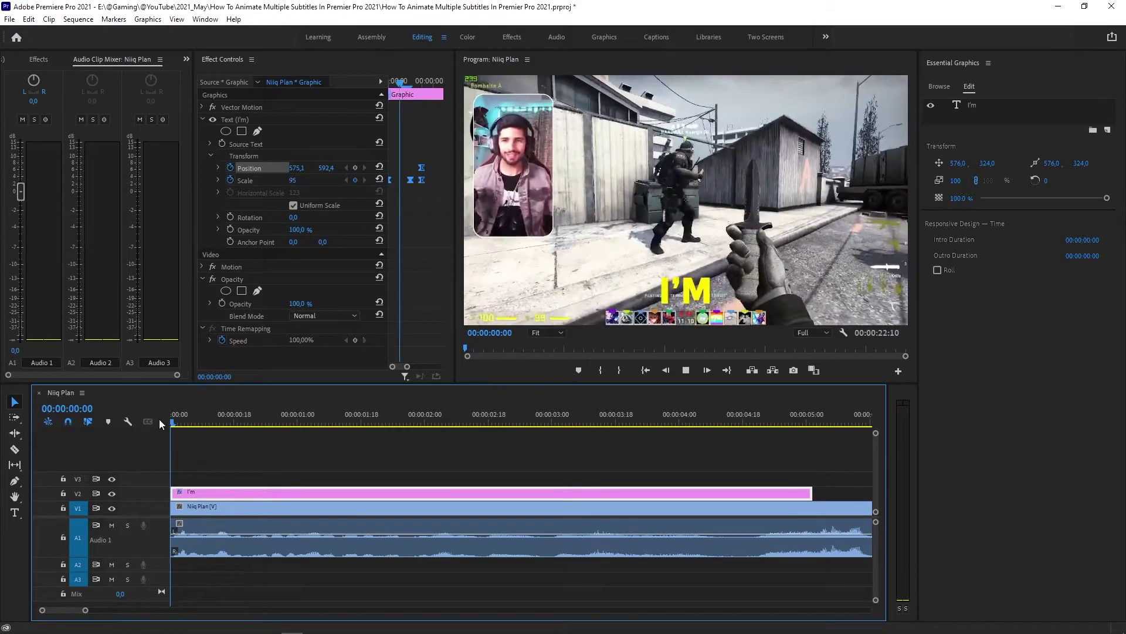
{"action": "left_click", "coordinate": [411, 81]}
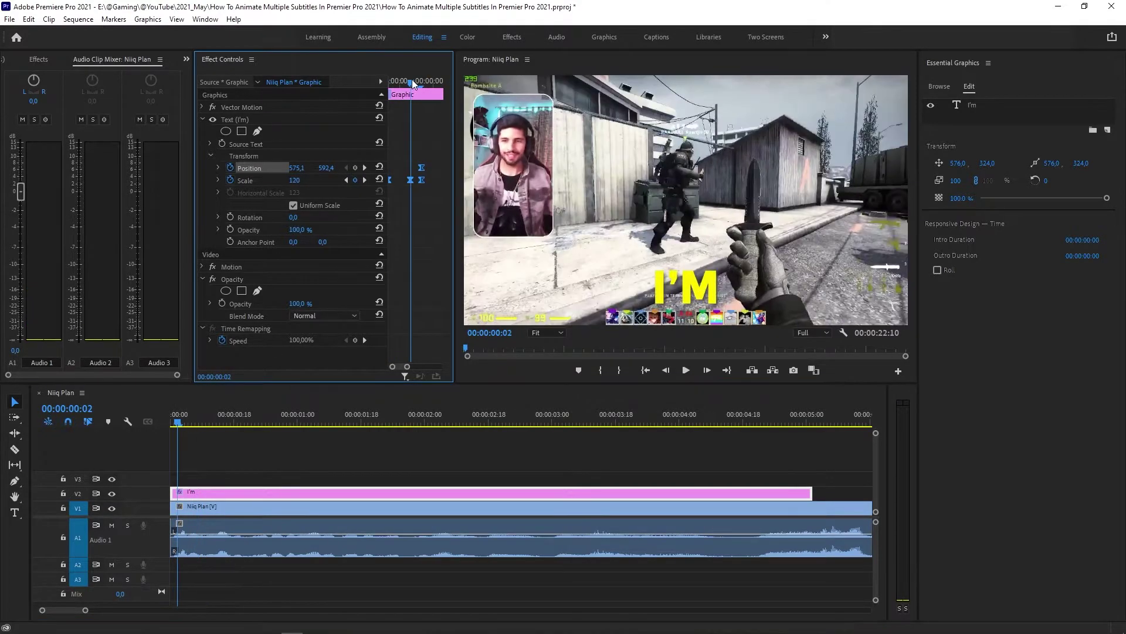
{"action": "type", "text": "140"}
{"action": "key", "text": "Return"}
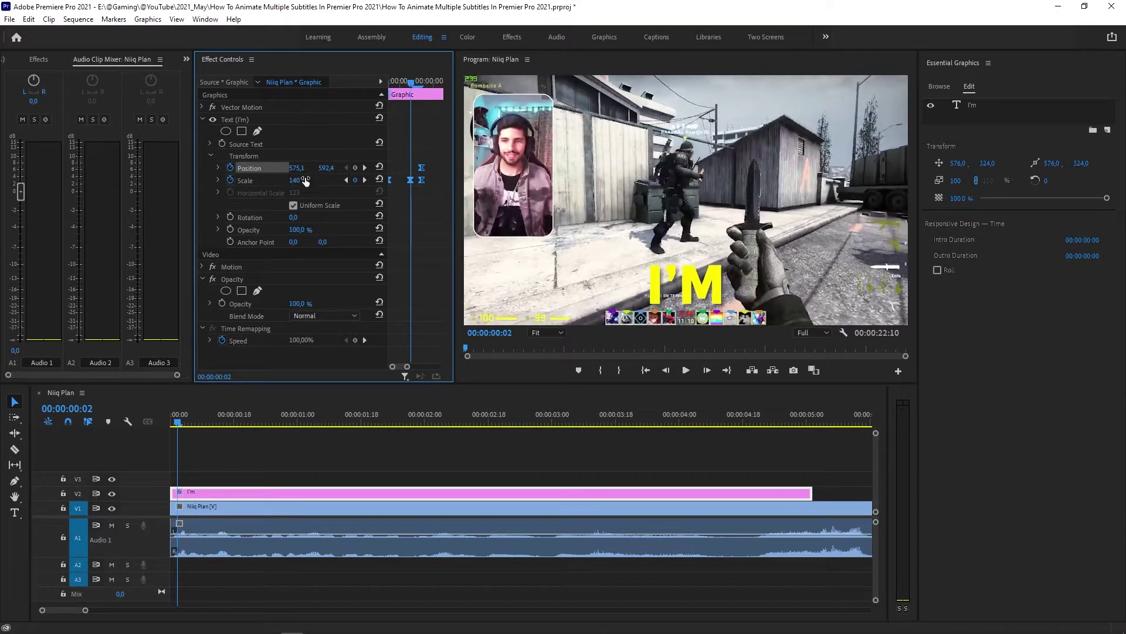
{"action": "left_click", "coordinate": [131, 415]}
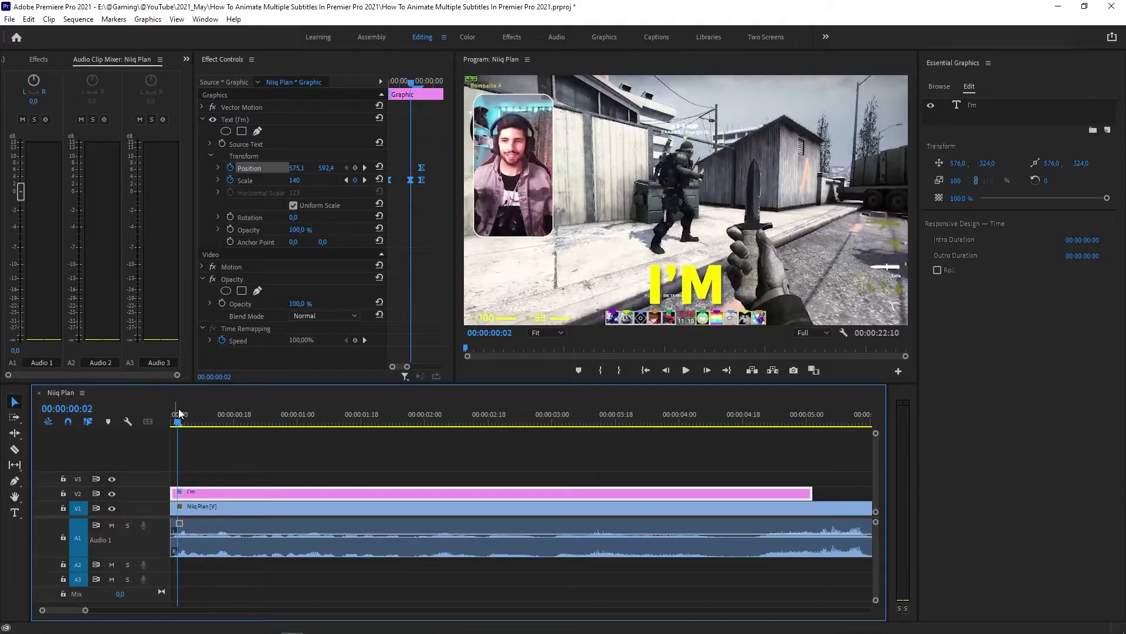
{"action": "key", "text": "Home"}
{"action": "key", "text": "space"}
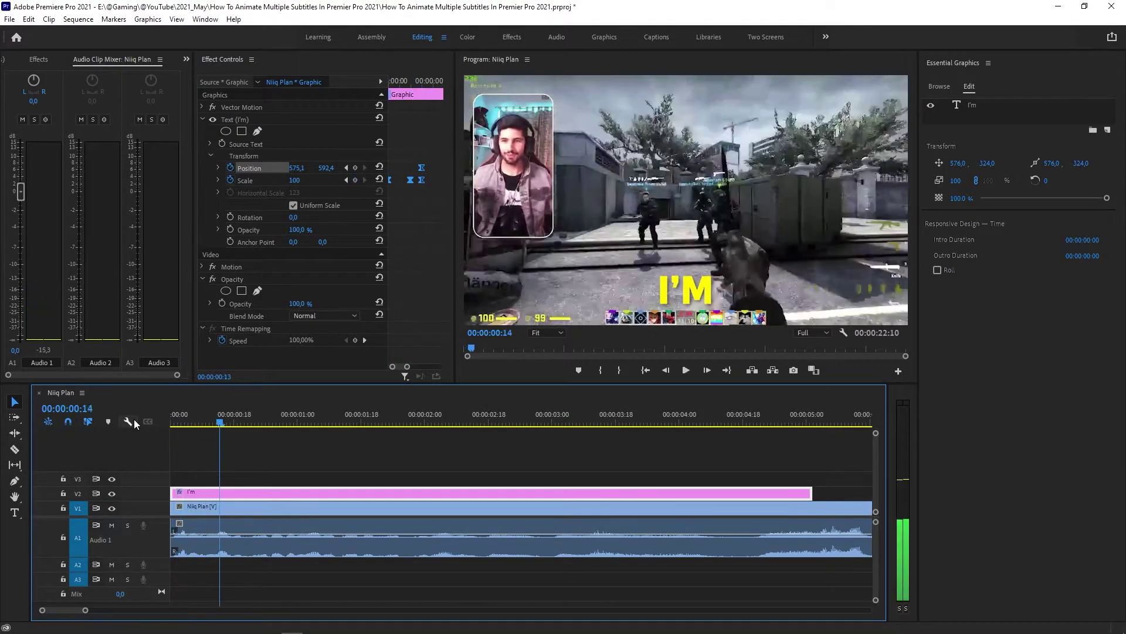
Duplicate the I'm subtitle 15 frames later on V2 and begin retyping its word
{"action": "key", "text": "space"}
{"action": "left_click_drag", "start_coordinate": [201, 497], "coordinate": [253, 500]}
{"action": "left_click_drag", "start_coordinate": [206, 407], "coordinate": [220, 408]}
{"action": "left_click", "coordinate": [249, 491]}
{"action": "left_click", "coordinate": [224, 421]}
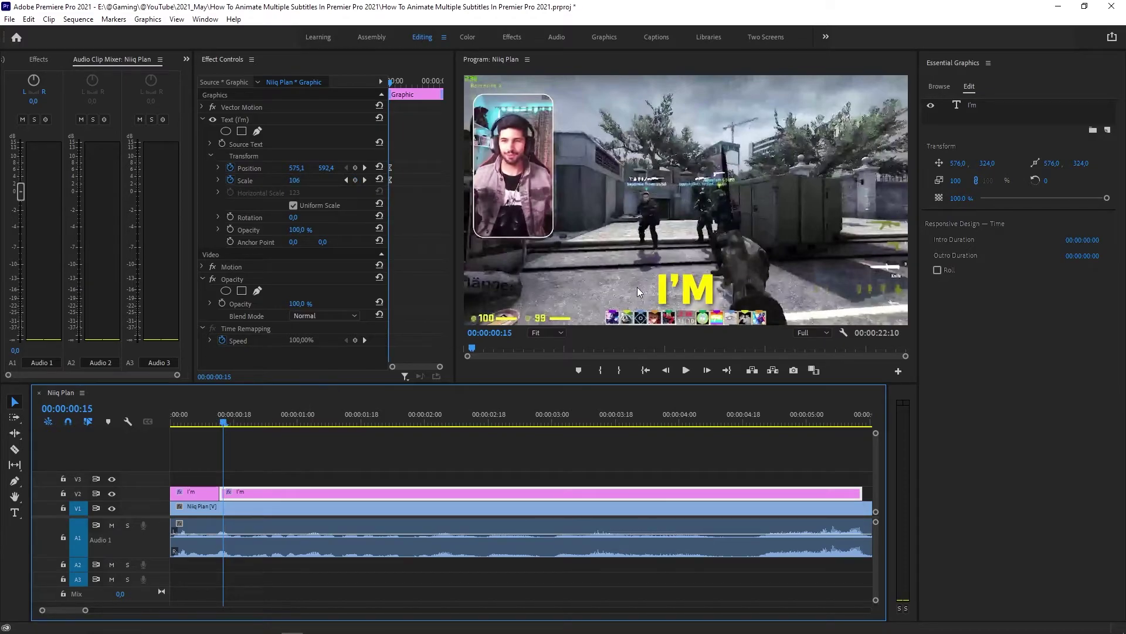
{"action": "double_click", "coordinate": [689, 289]}
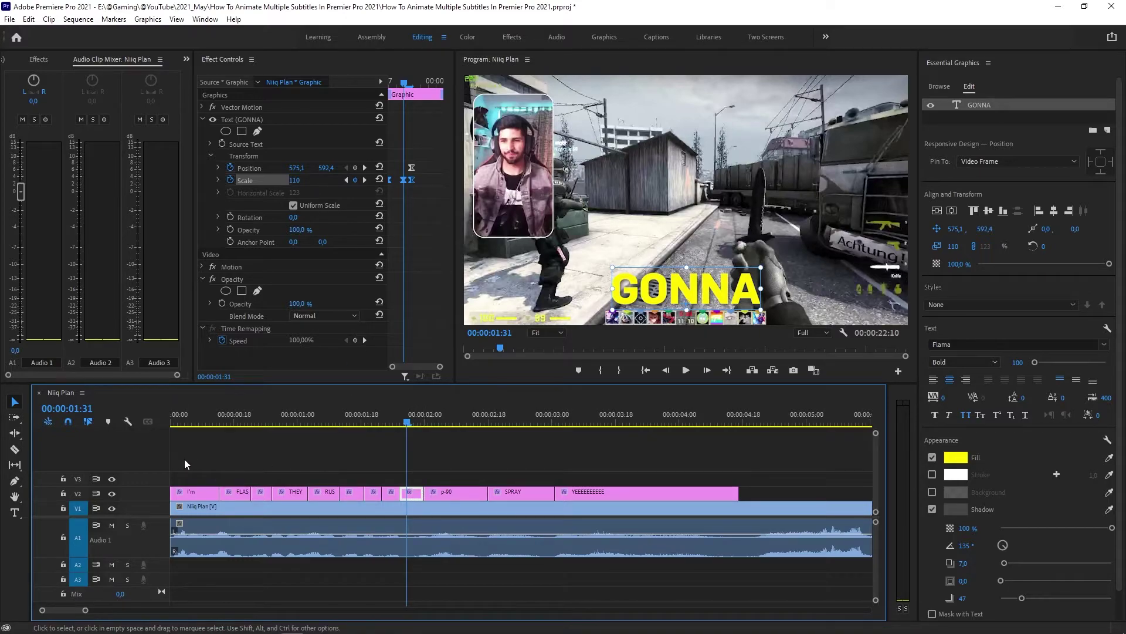
Paste the I'M title's Motion attributes onto all selected V2 subtitle clips
{"action": "left_click_drag", "start_coordinate": [183, 458], "coordinate": [590, 496]}
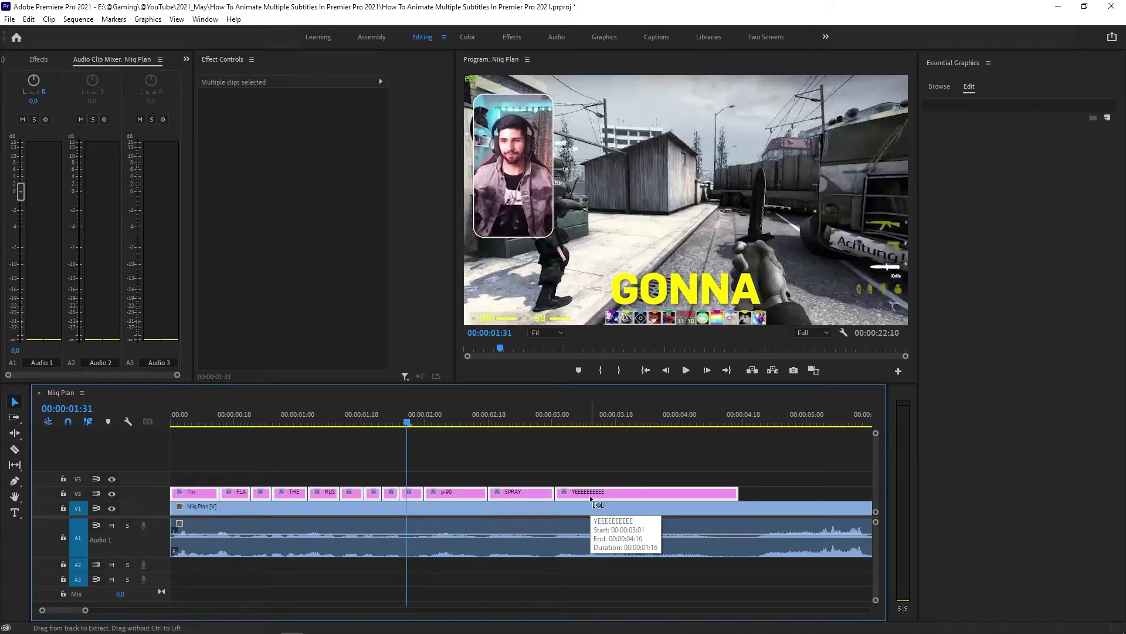
{"action": "key", "text": "ctrl+alt+v"}
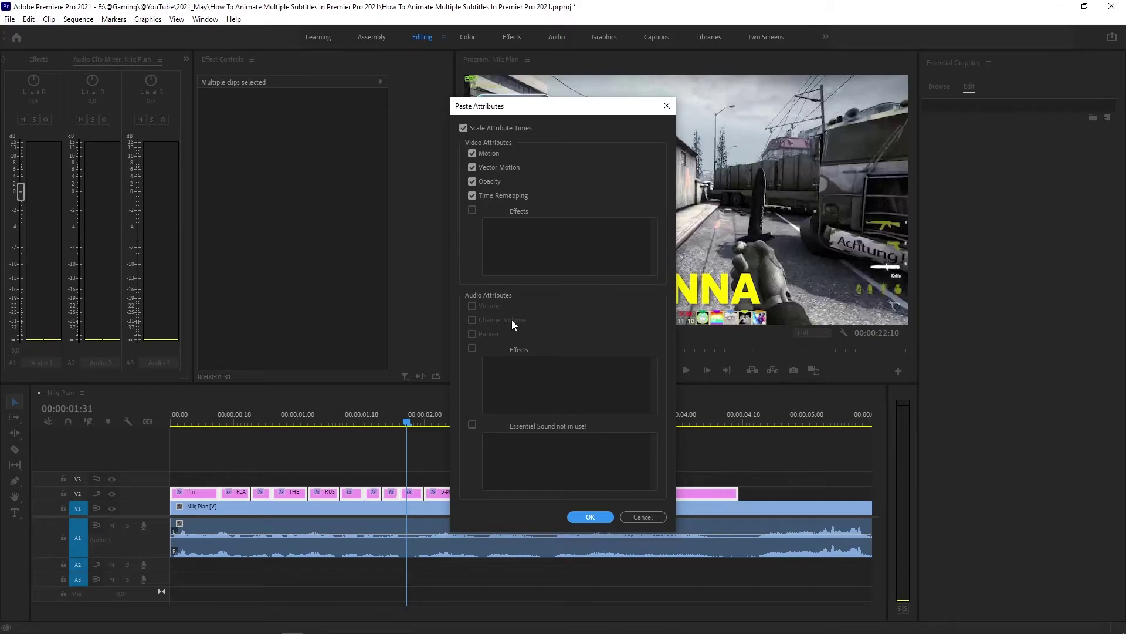
{"action": "left_click", "coordinate": [590, 517]}
Select the RUSH subtitle clip and verify its pasted position and scale keyframes, starting at 50 scale
{"action": "left_click_drag", "start_coordinate": [406, 422], "coordinate": [379, 423]}
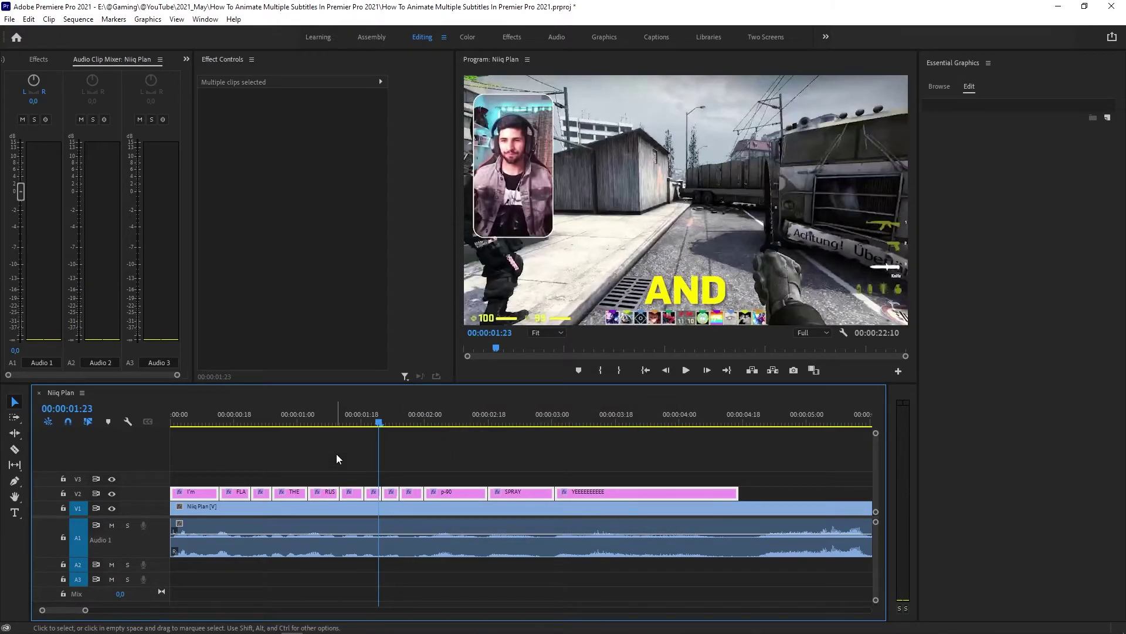
{"action": "left_click", "coordinate": [328, 492]}
{"action": "key", "text": "Right"}
{"action": "key", "text": "Right"}
{"action": "key", "text": "Right"}
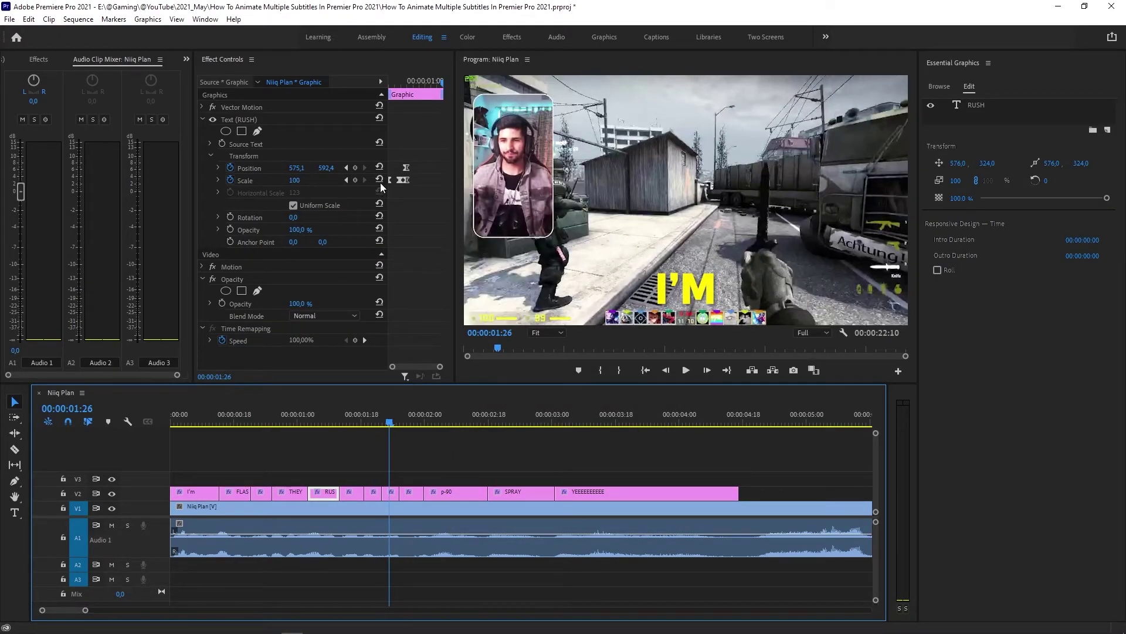
{"action": "left_click", "coordinate": [344, 181]}
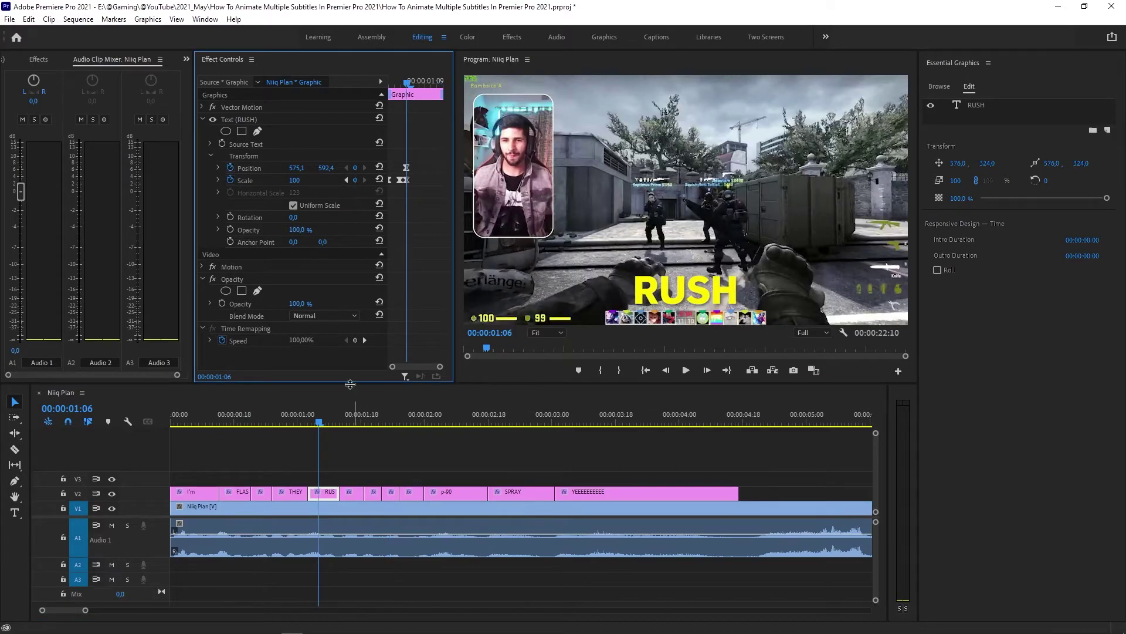
{"action": "left_click_drag", "start_coordinate": [319, 423], "coordinate": [159, 423]}
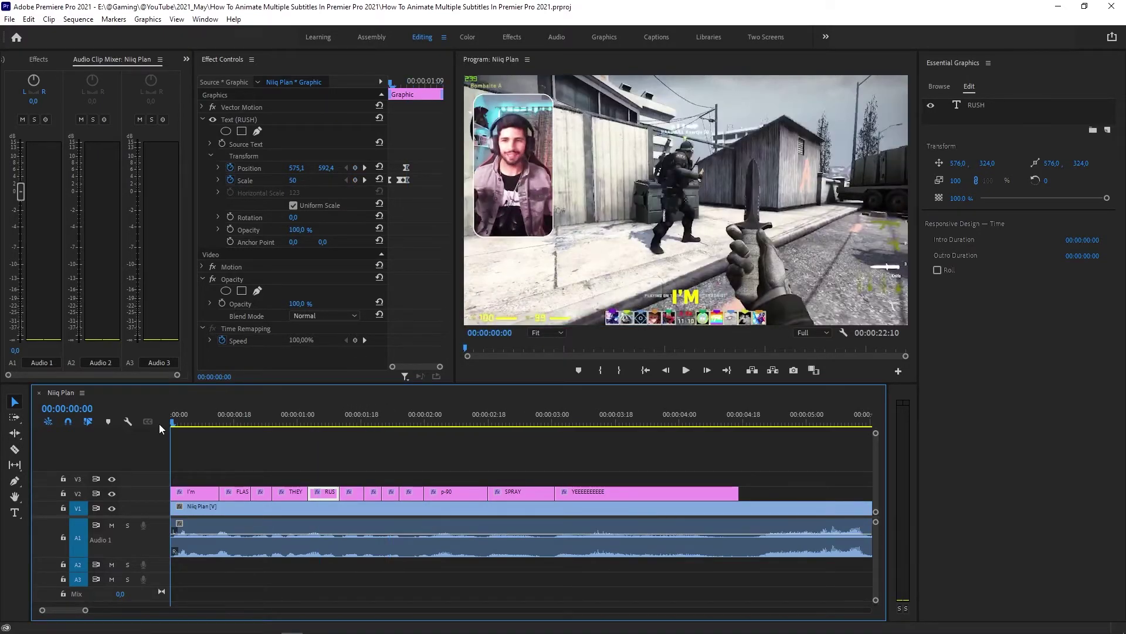